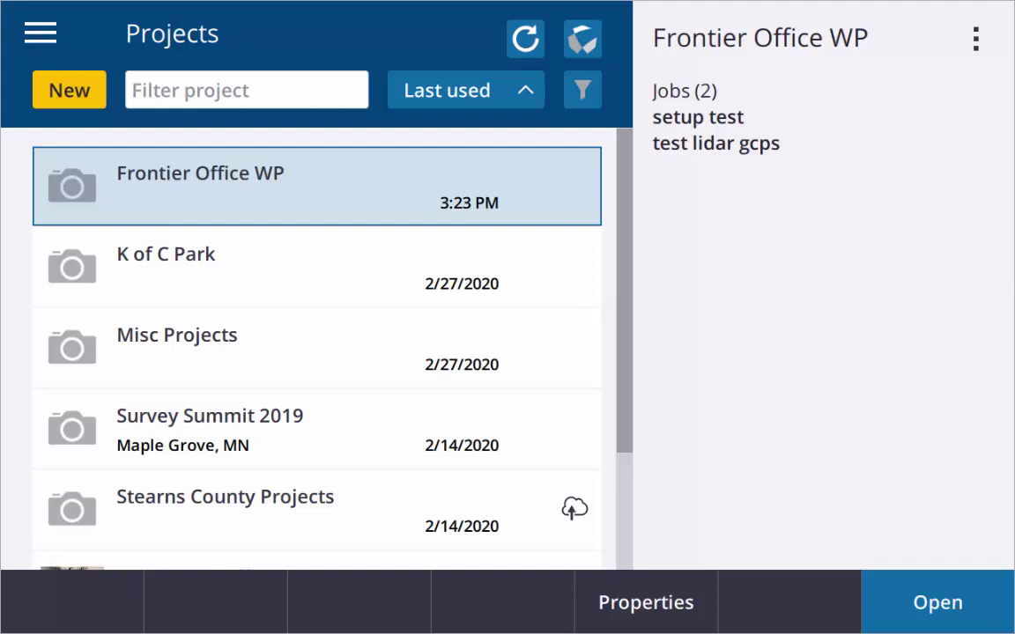
- Open the Frontier Office WP setup test job and read the R8-3 firmware version, 5.22, in Receiver settings
key(Return)
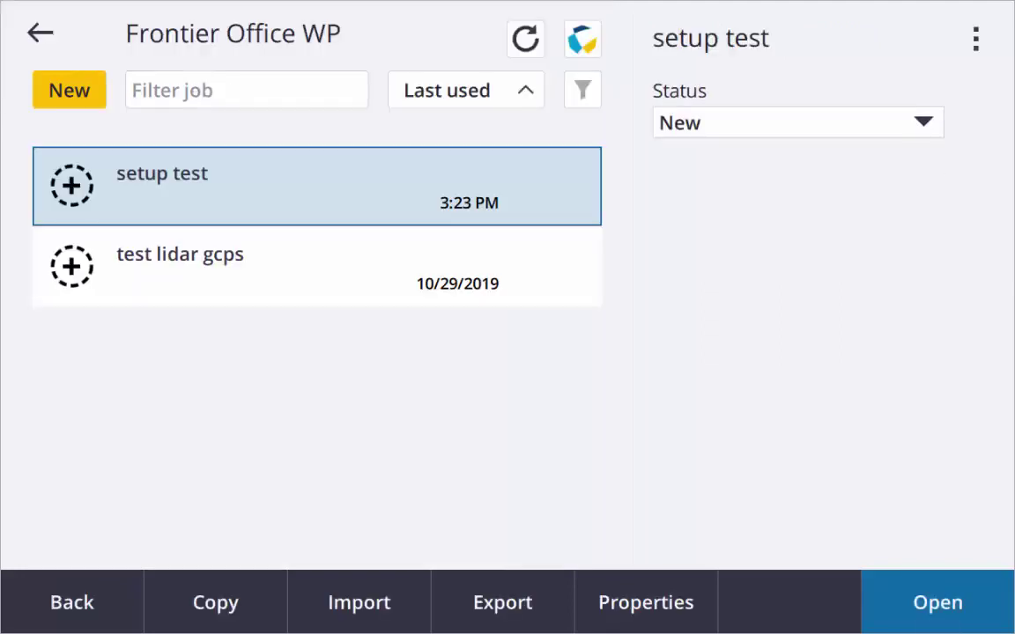
key(Return)
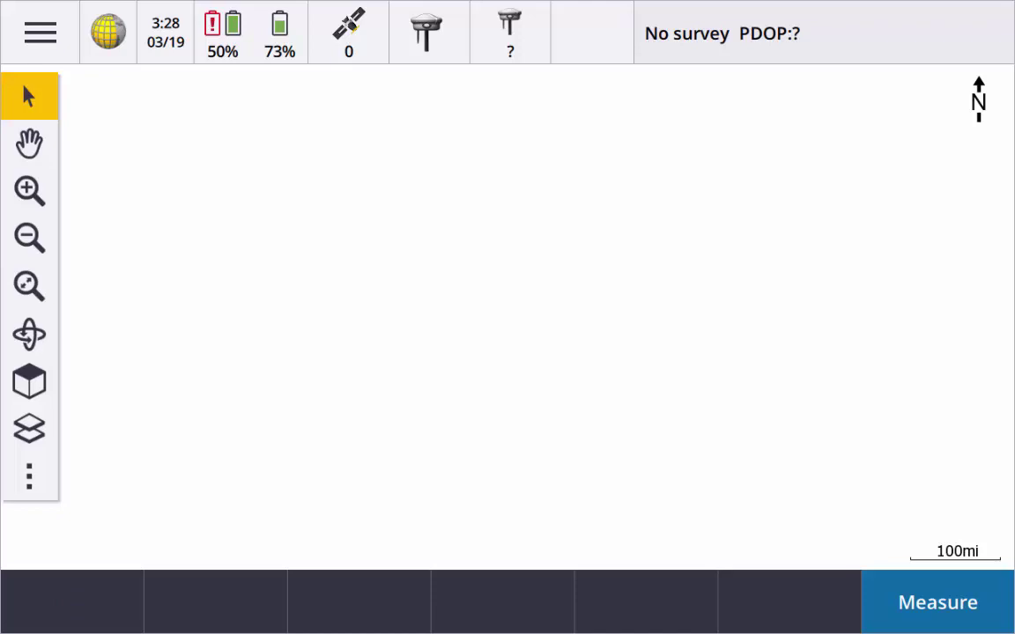
click(40, 32)
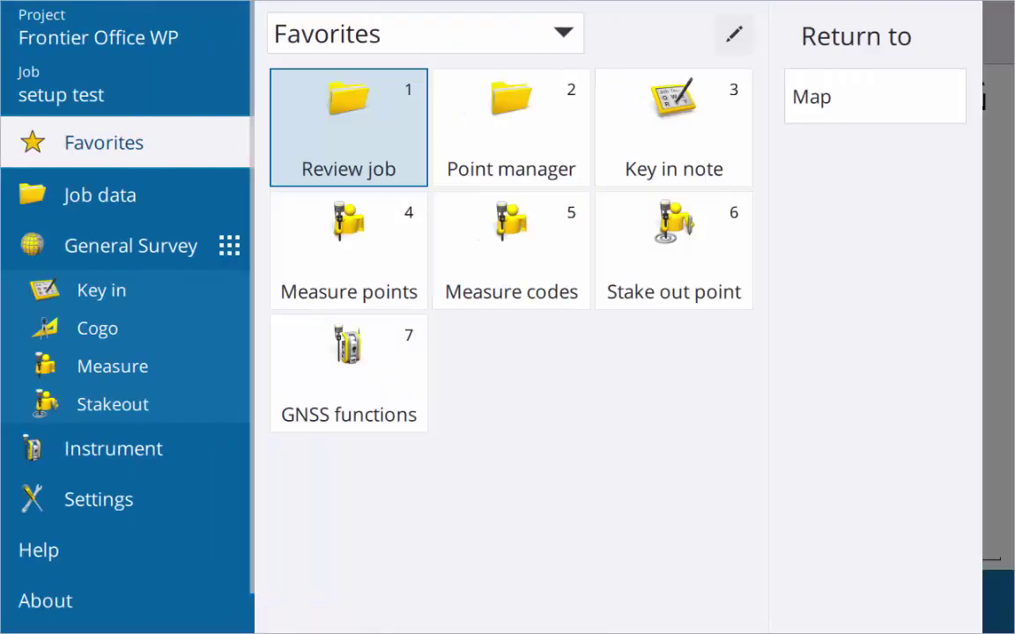
click(112, 448)
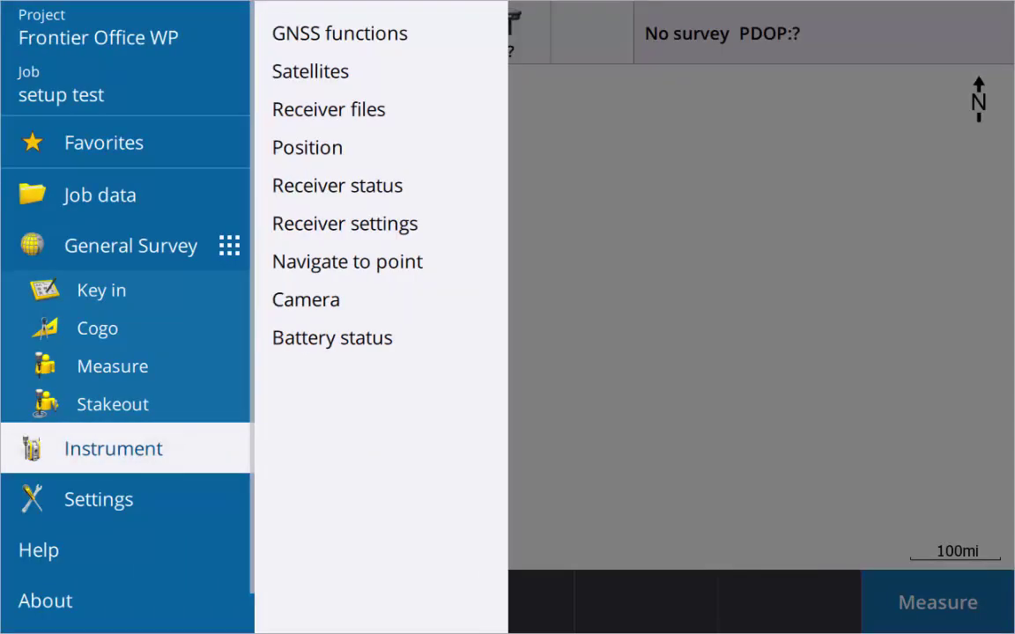
click(344, 224)
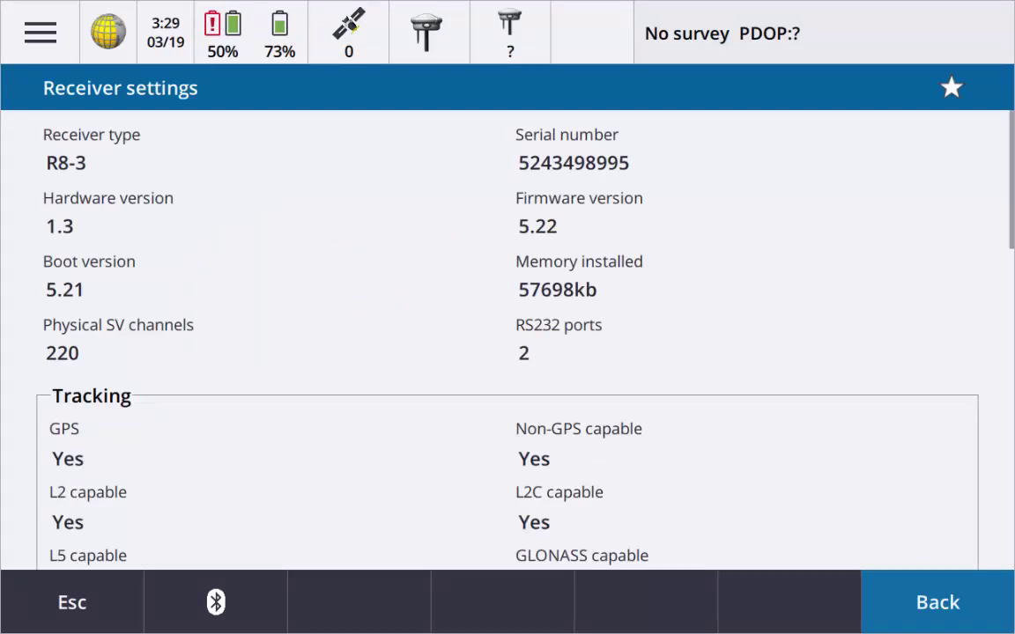
click(937, 603)
- Exit Trimble Access from the main menu
click(40, 33)
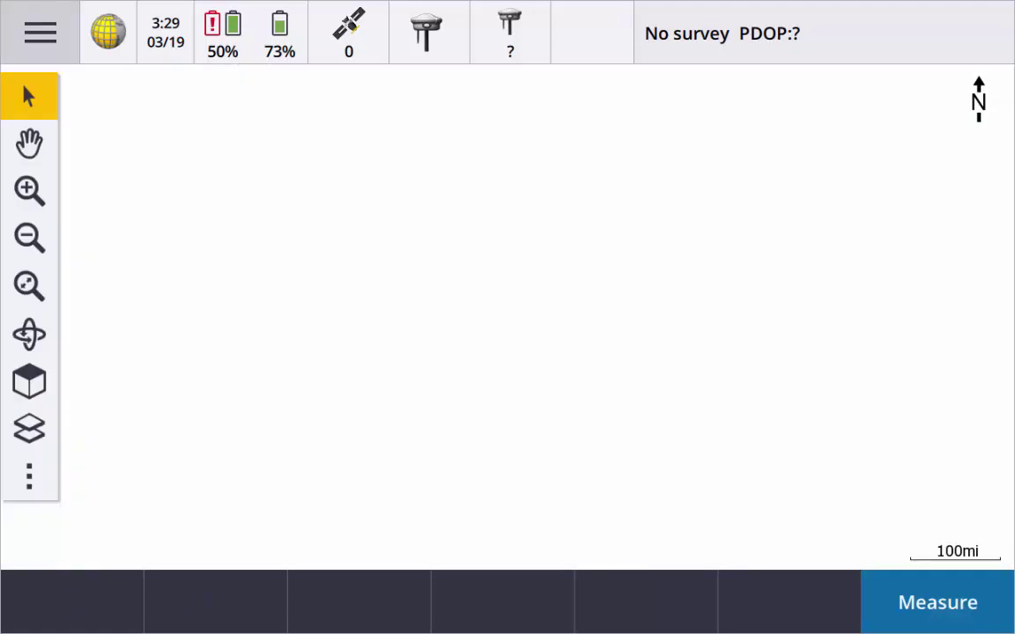
scroll(106, 308, down, 1)
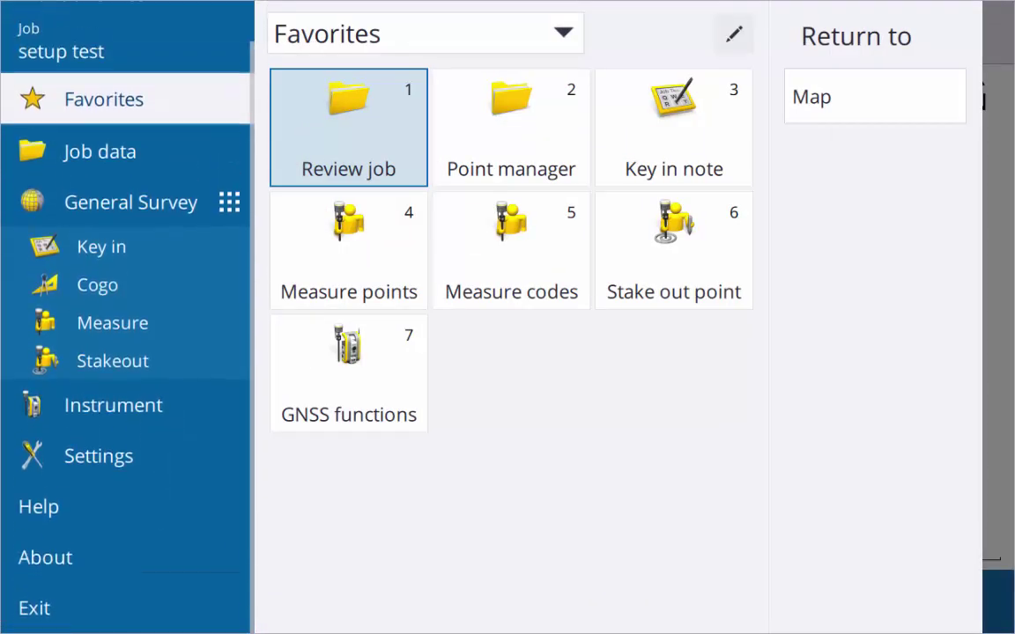
key(Escape)
click(357, 368)
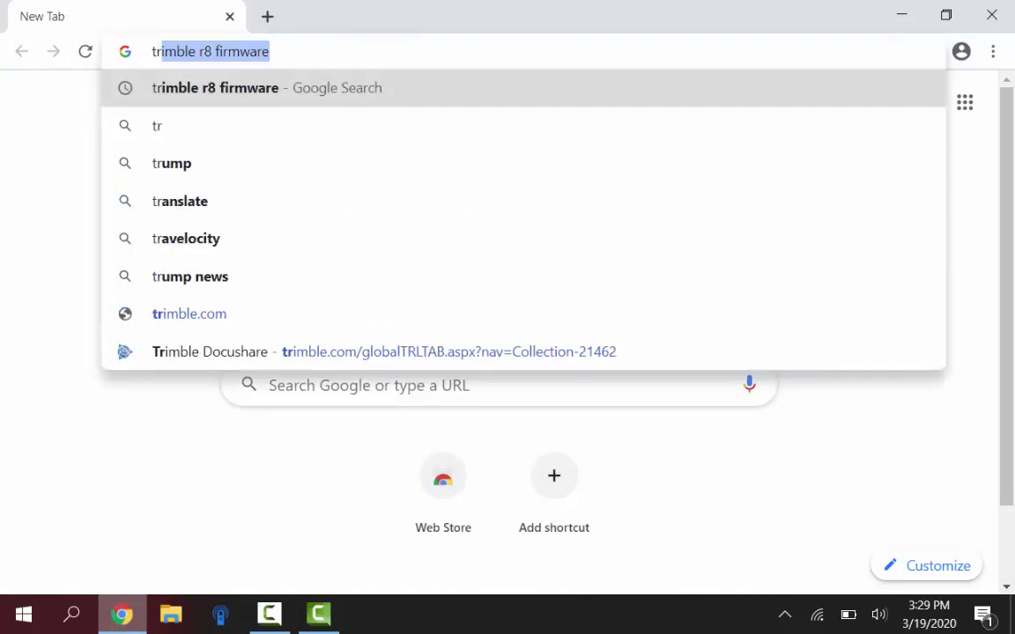
- Search Google for 'trimble r8 firmware' and browse the Trimble Docushare WinFlash Utility downloads list
key(Return)
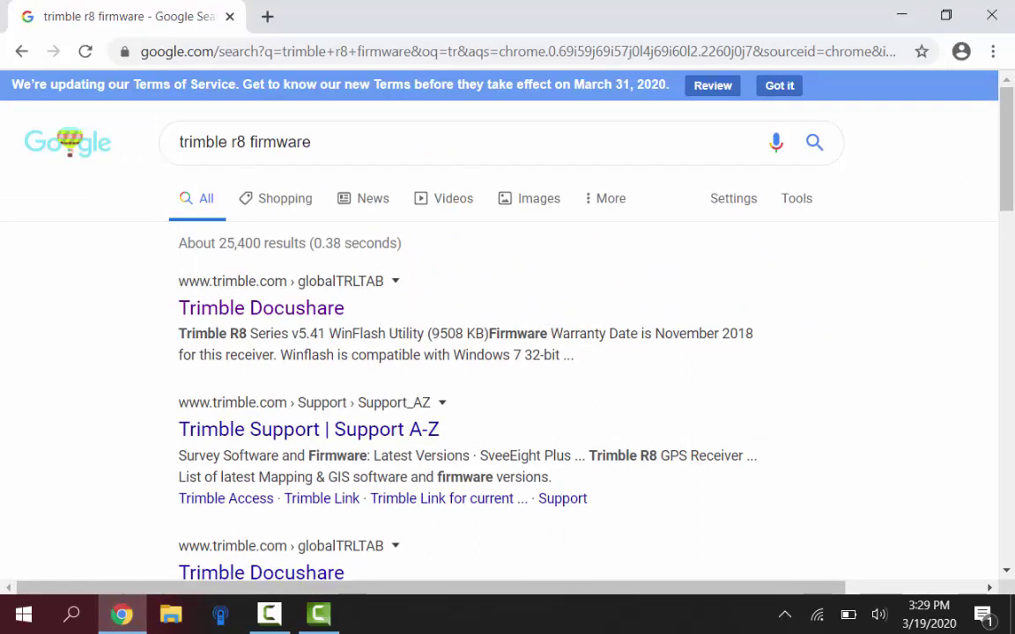
click(260, 307)
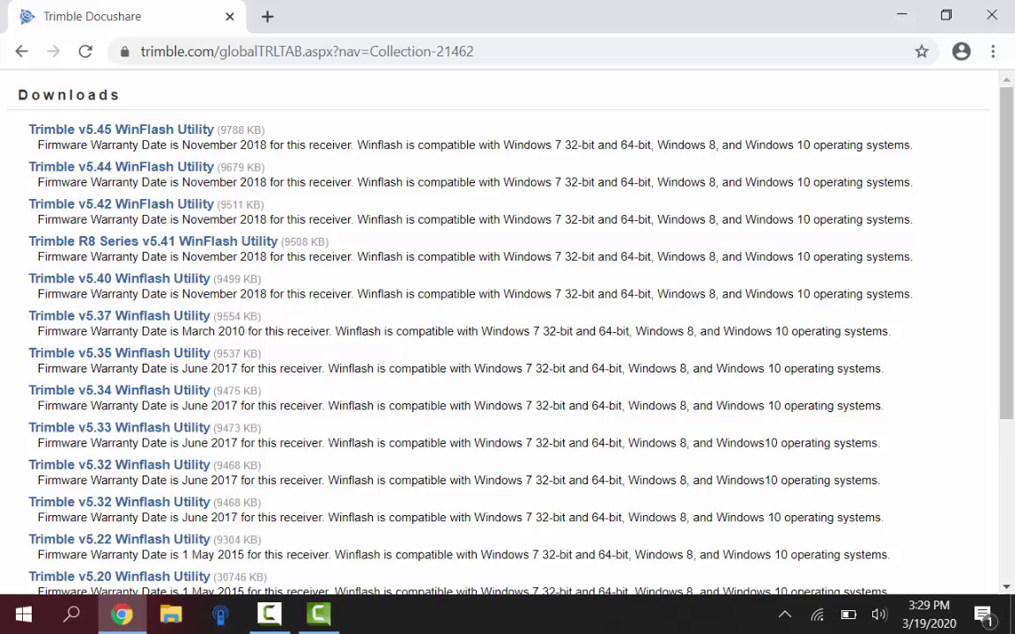
scroll(508, 330, down, 3)
scroll(507, 330, up, 1)
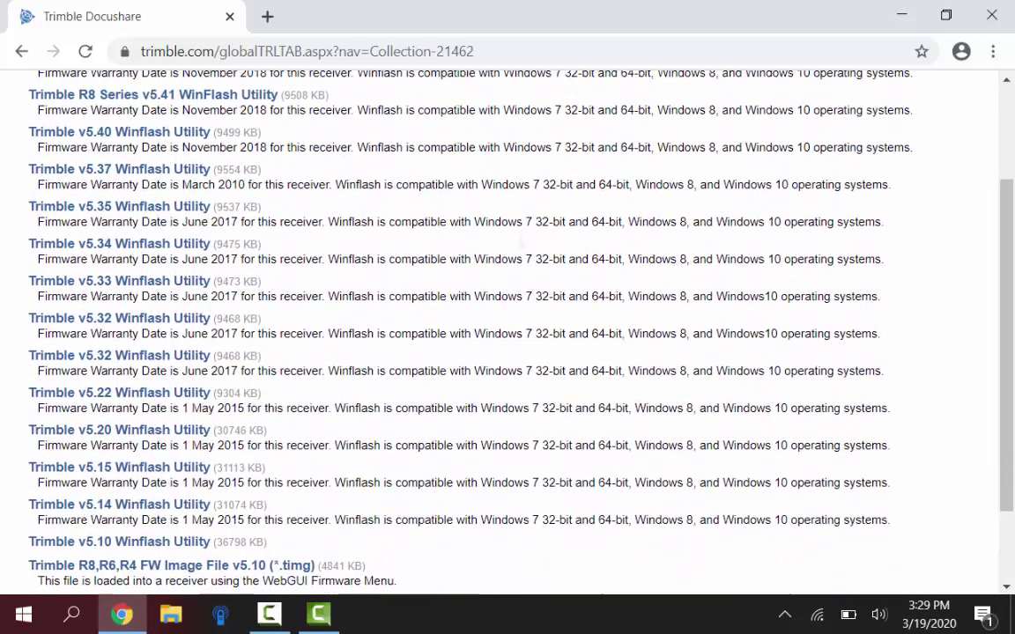
scroll(507, 331, up, 1)
scroll(507, 330, down, 2)
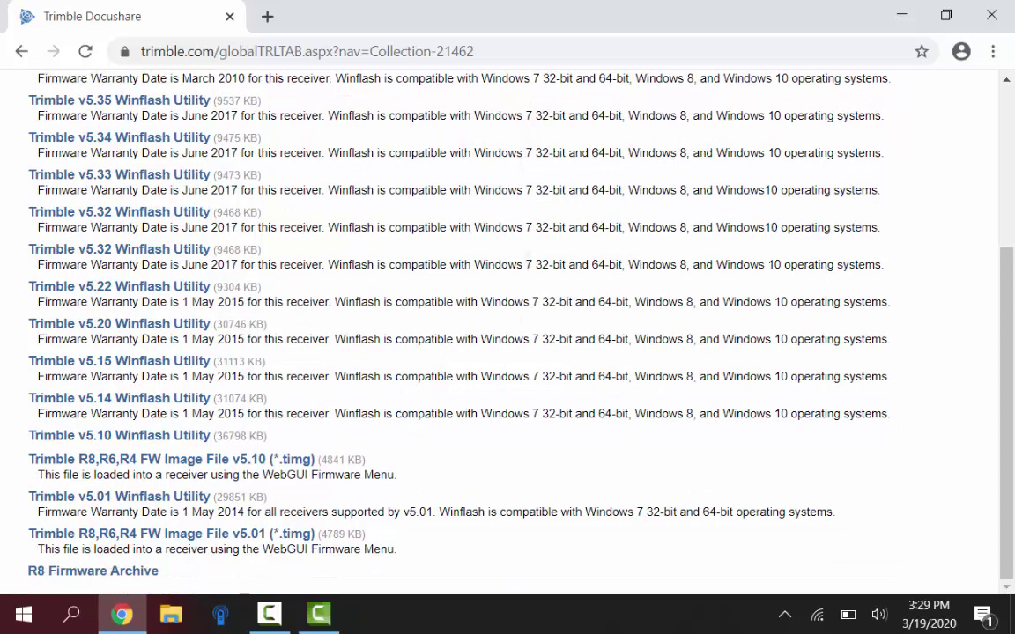
scroll(508, 330, up, 3)
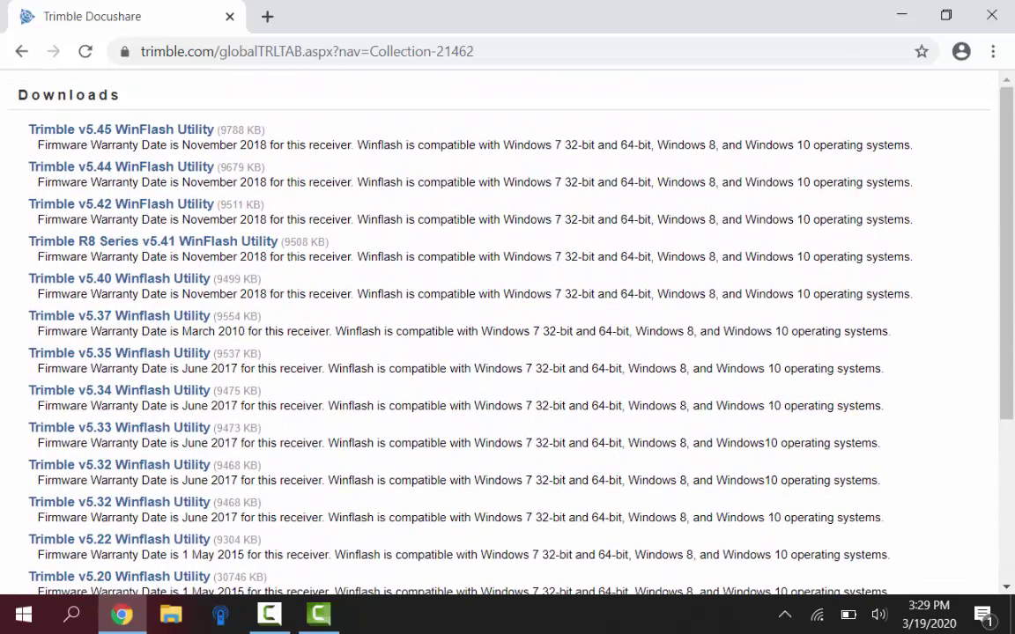
- Download the Trimble v5.45 WinFlash Utility and run the installer past the SmartScreen warning
click(120, 129)
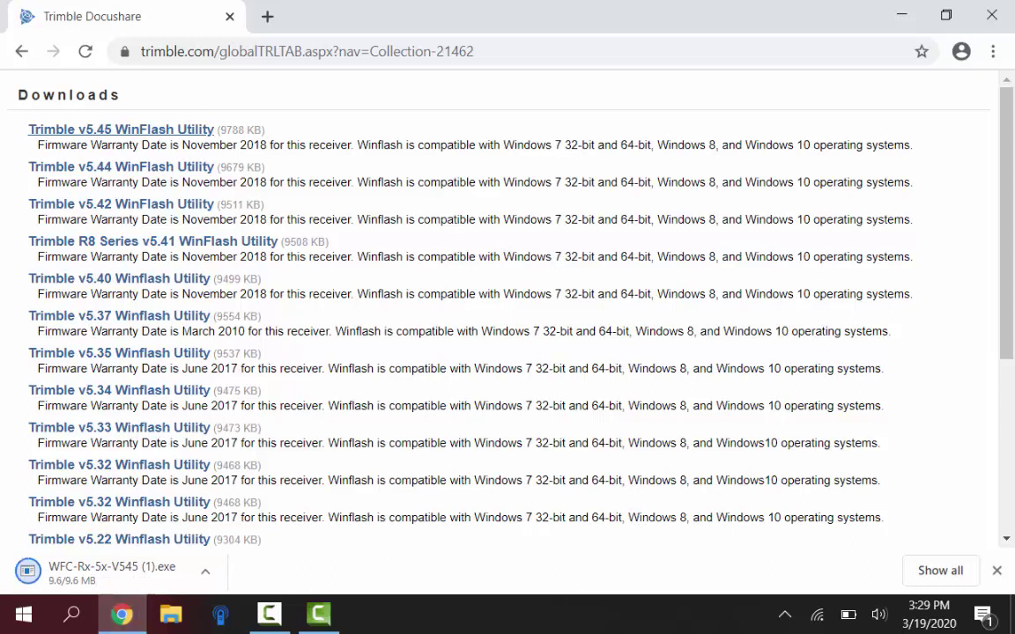
click(204, 571)
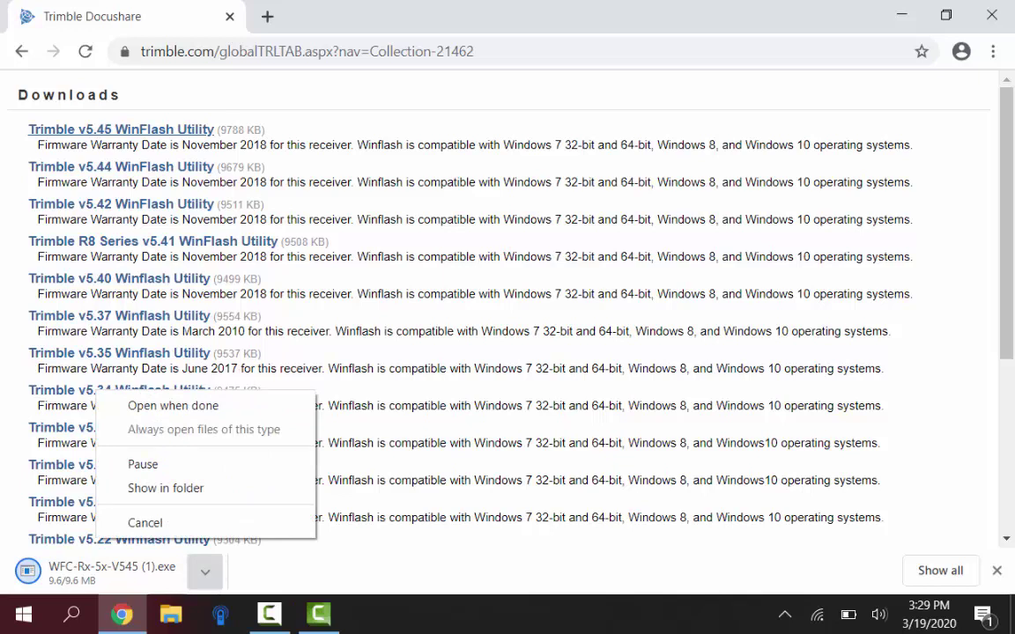
click(168, 406)
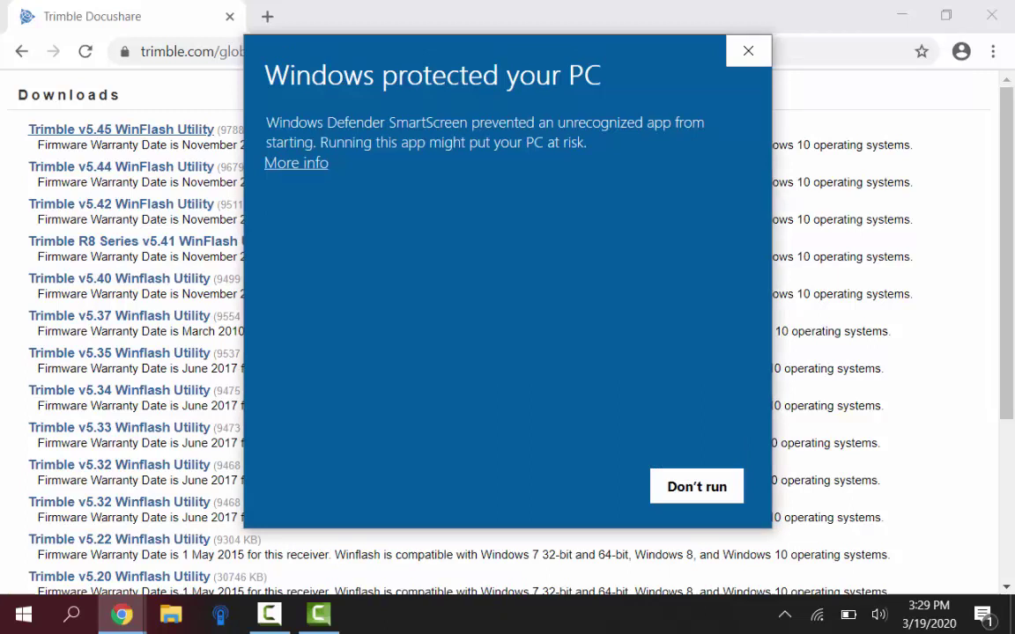
click(296, 163)
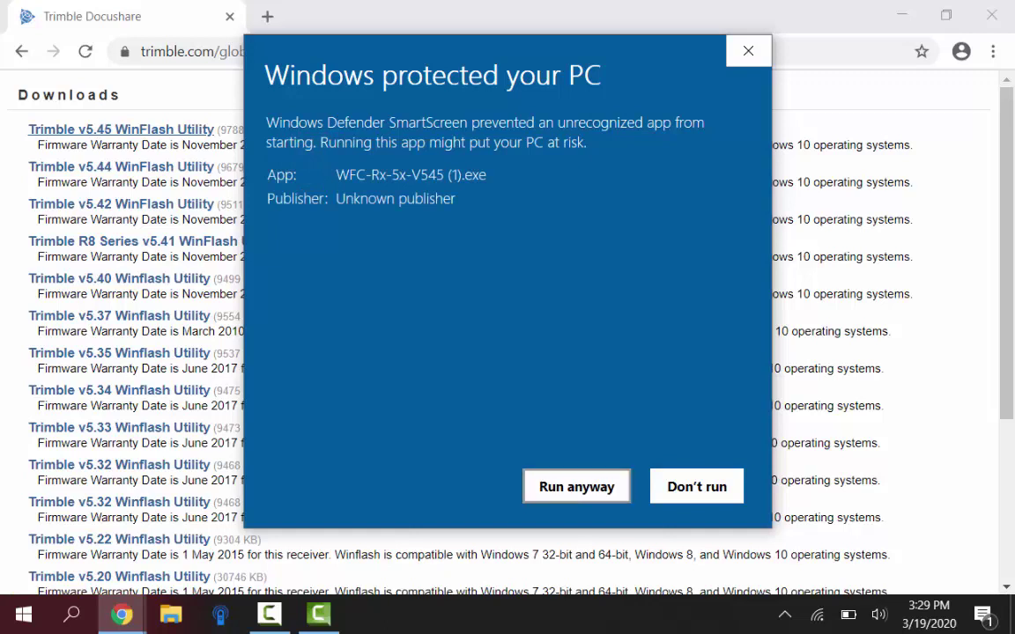
click(576, 486)
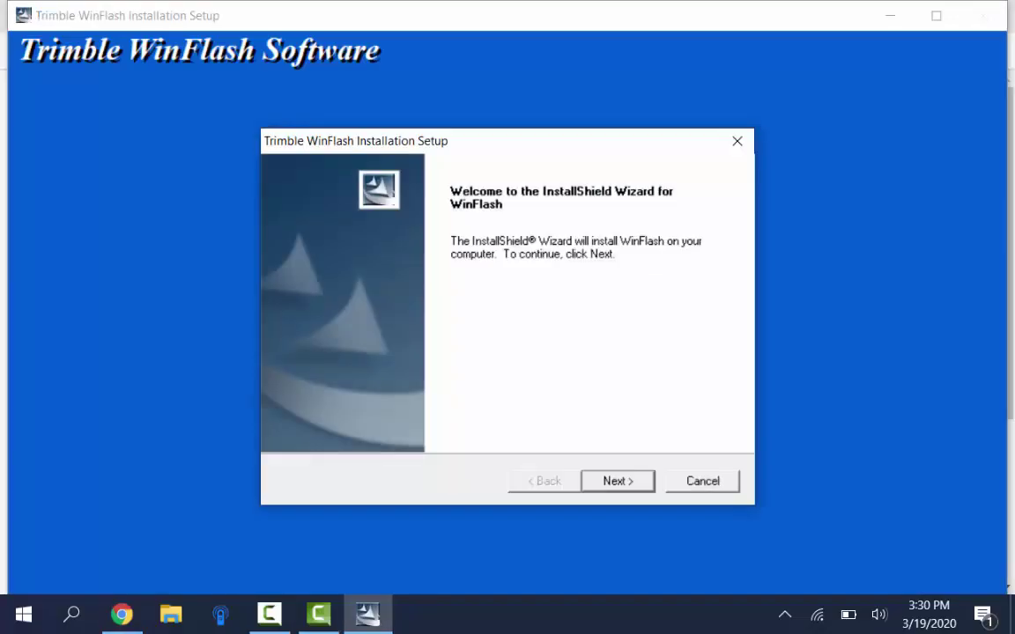
- Install WinFlash with the default install and program folders, choosing Register Later
key(Return)
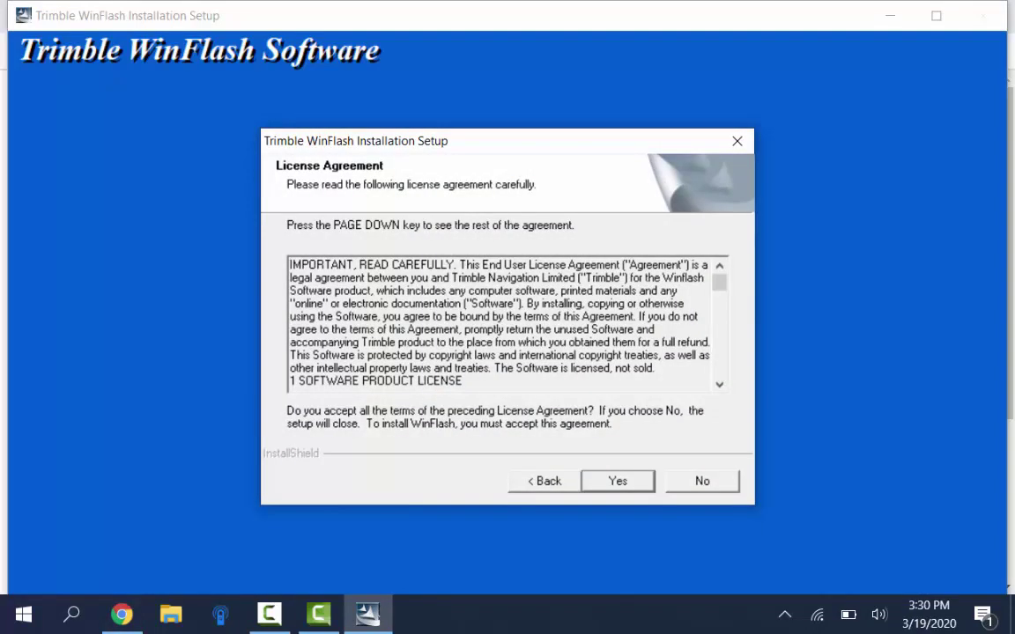
key(Return)
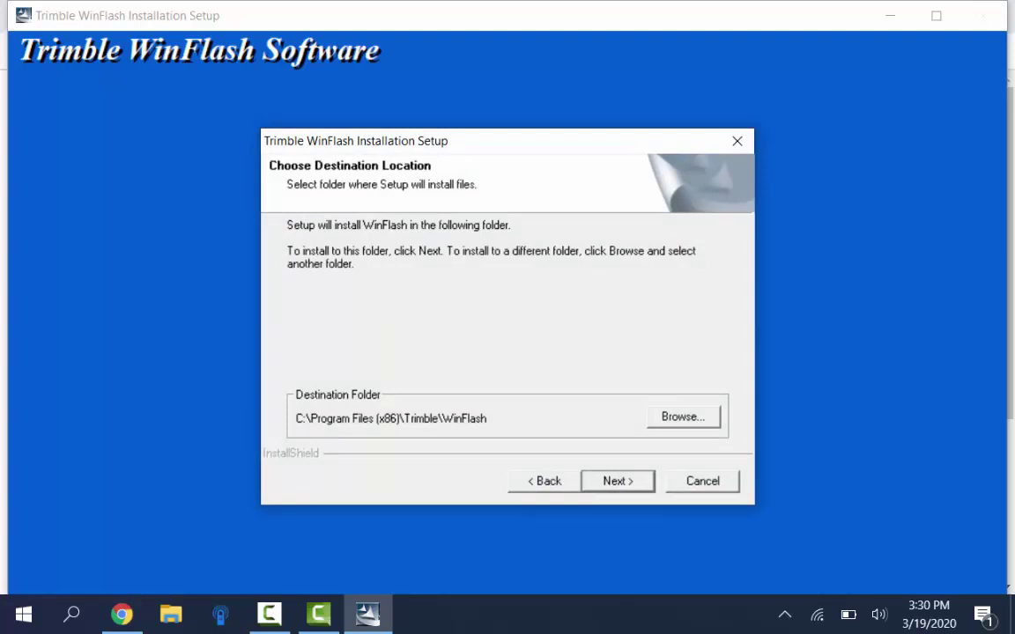
key(Return)
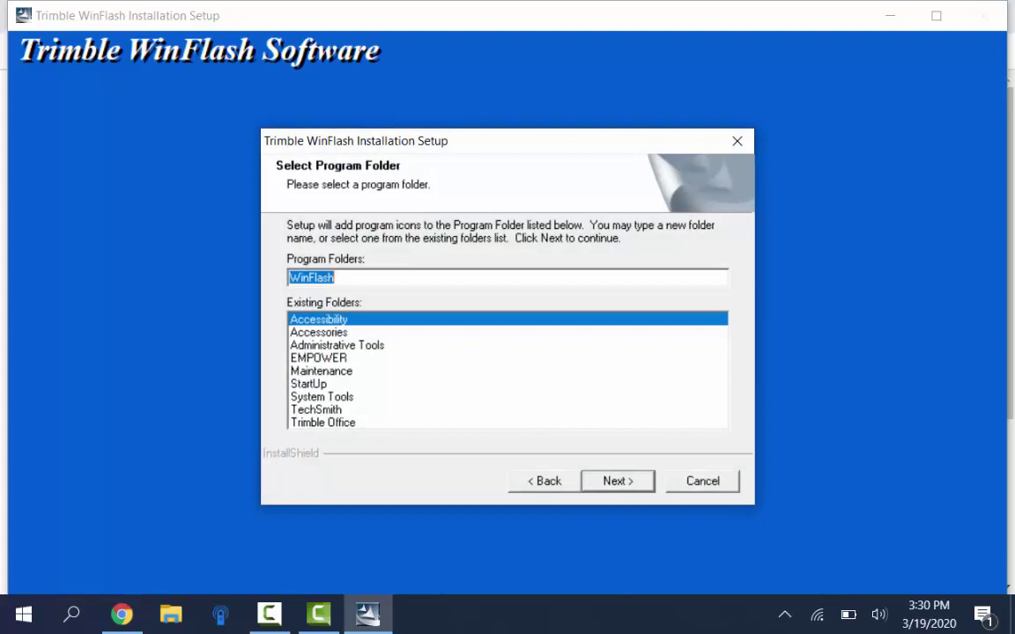
key(Return)
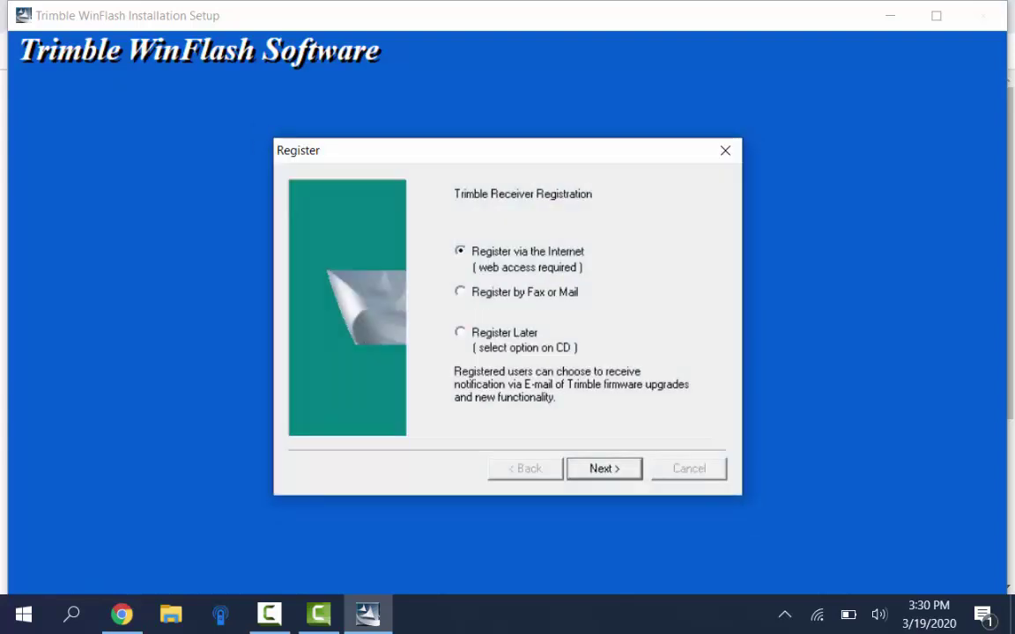
click(460, 332)
key(Return)
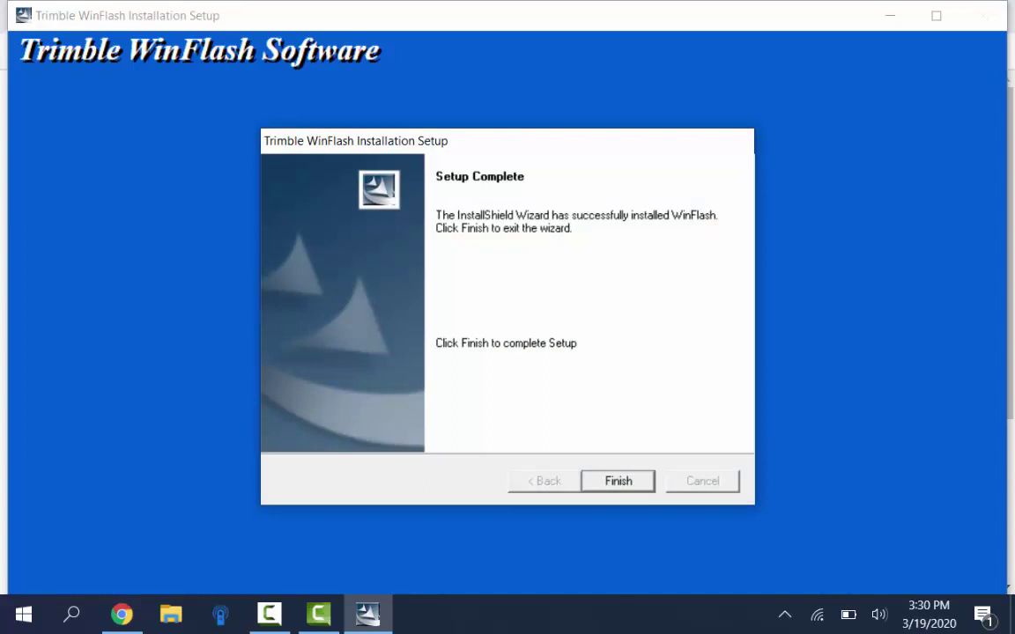
key(Return)
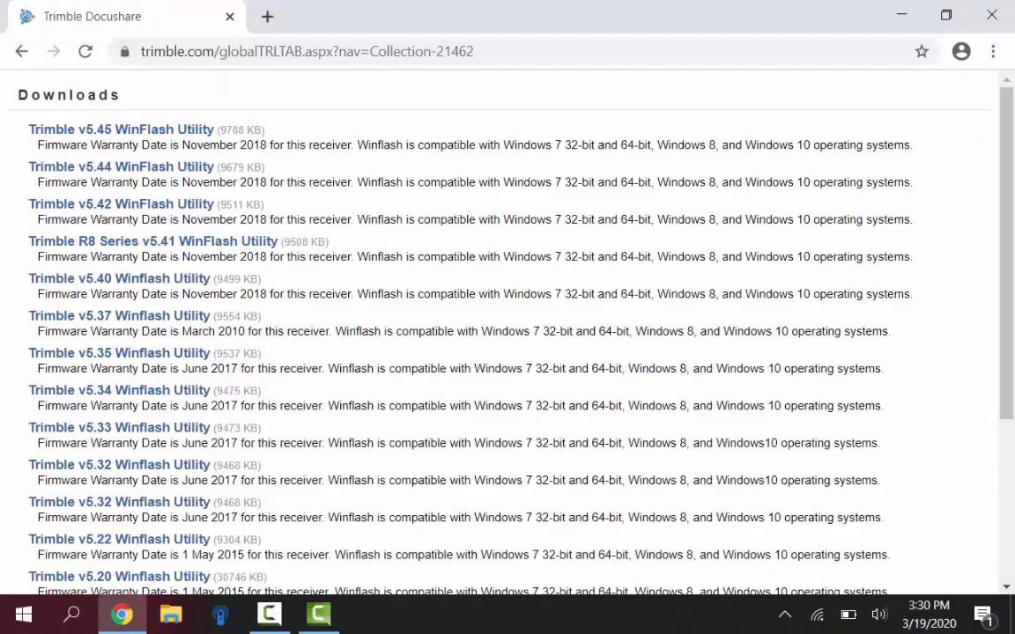
- Launch the newly installed WinFlash from the Start menu
key(super+d)
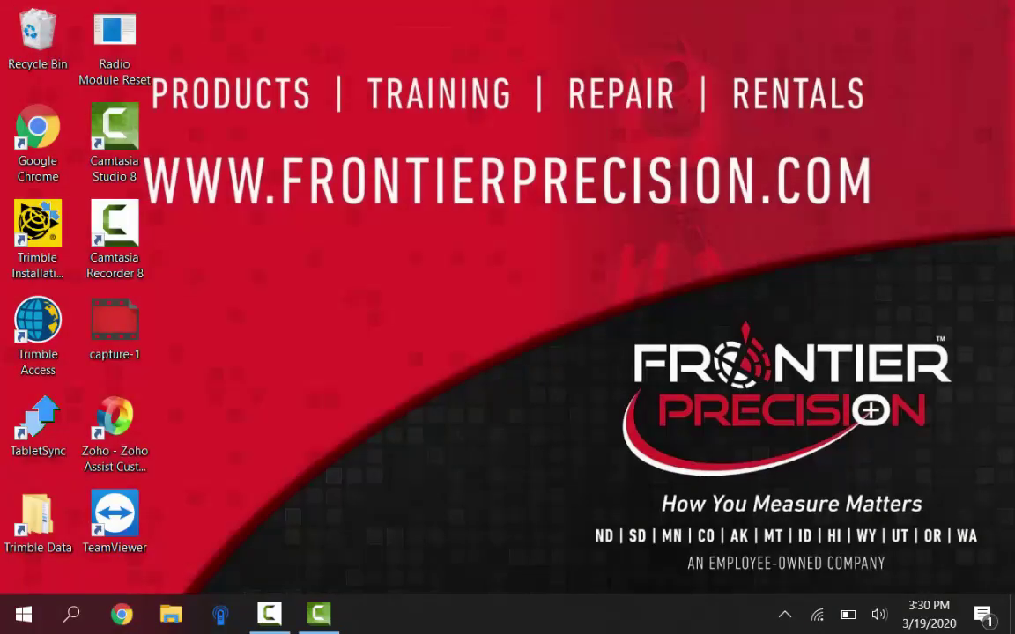
key(super)
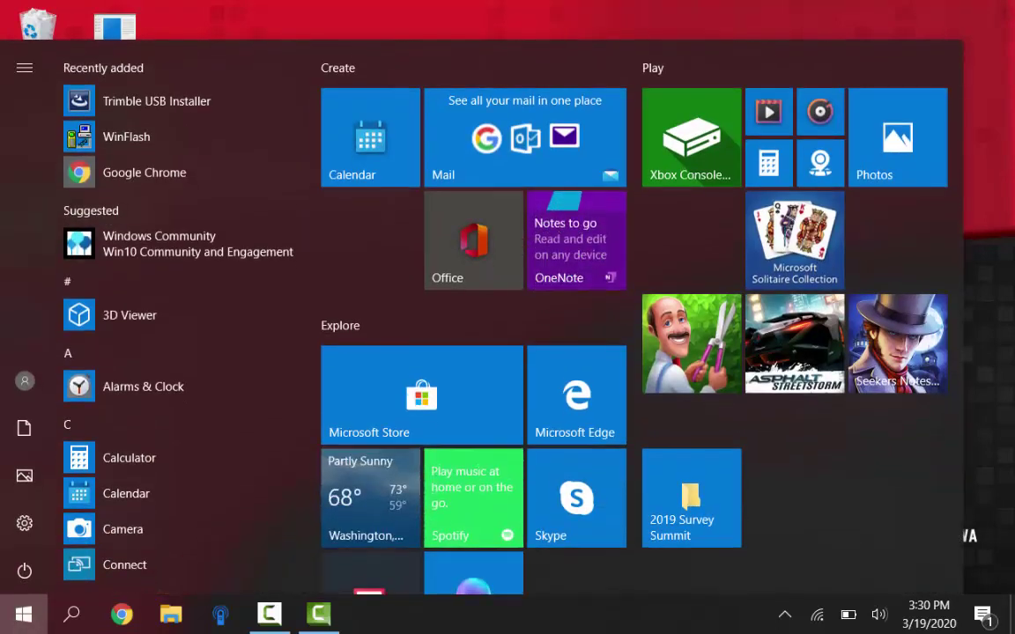
click(126, 136)
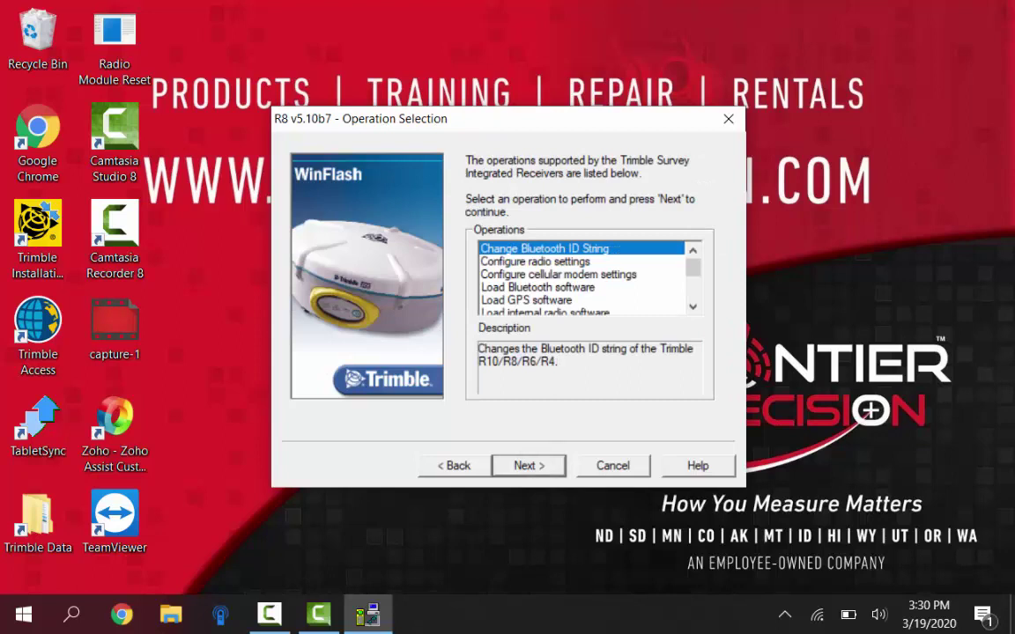
- Select Update receiver options in the R8 Operation Selection list
key(Down)
key(Down)
key(Down)
key(Down)
key(Down)
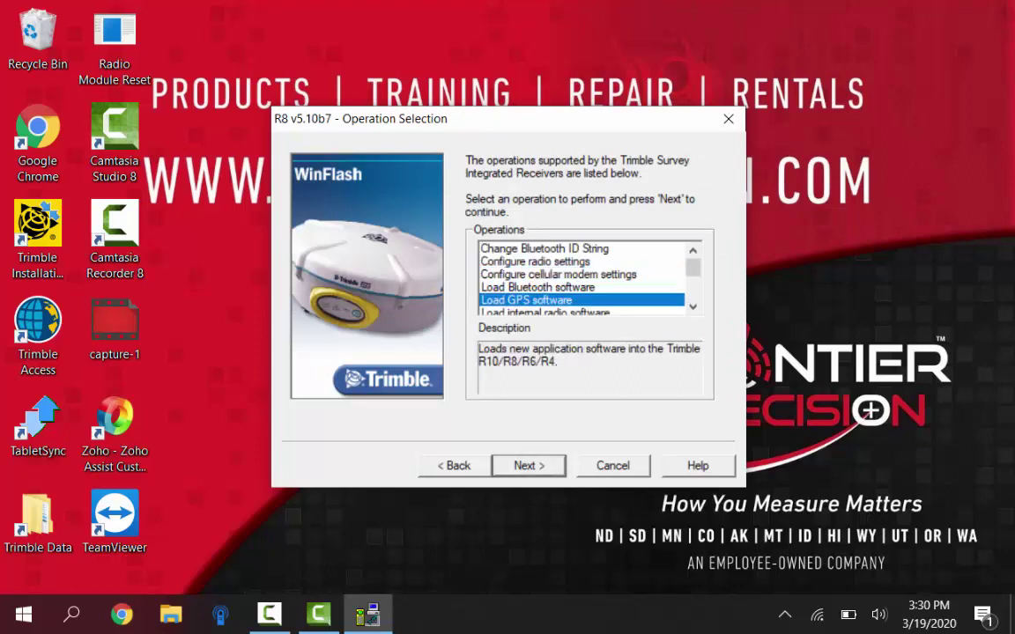
key(Down)
key(Down)
key(Down)
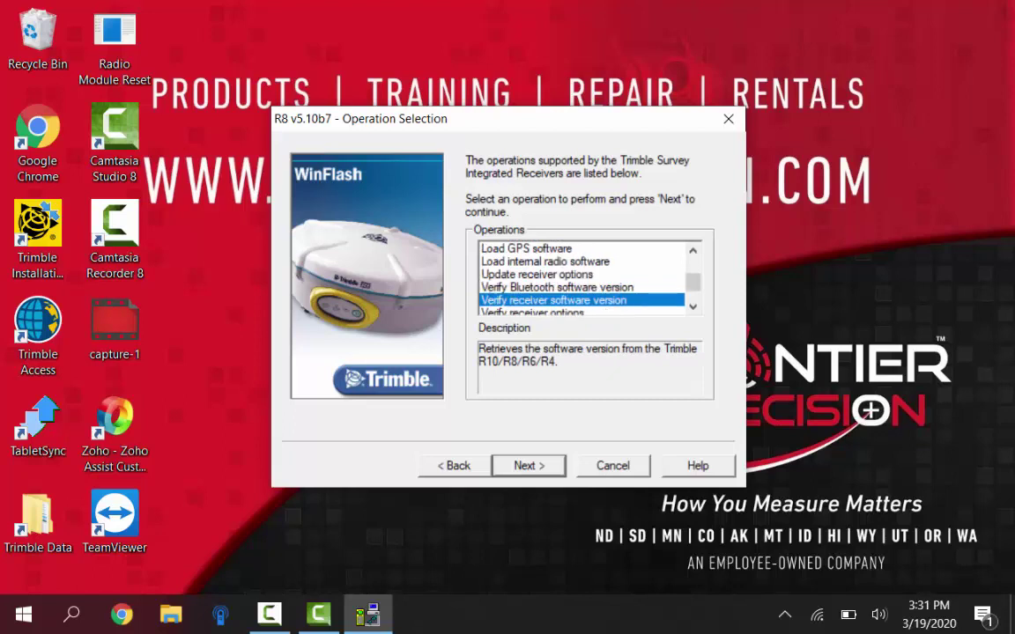
key(Up)
key(Up)
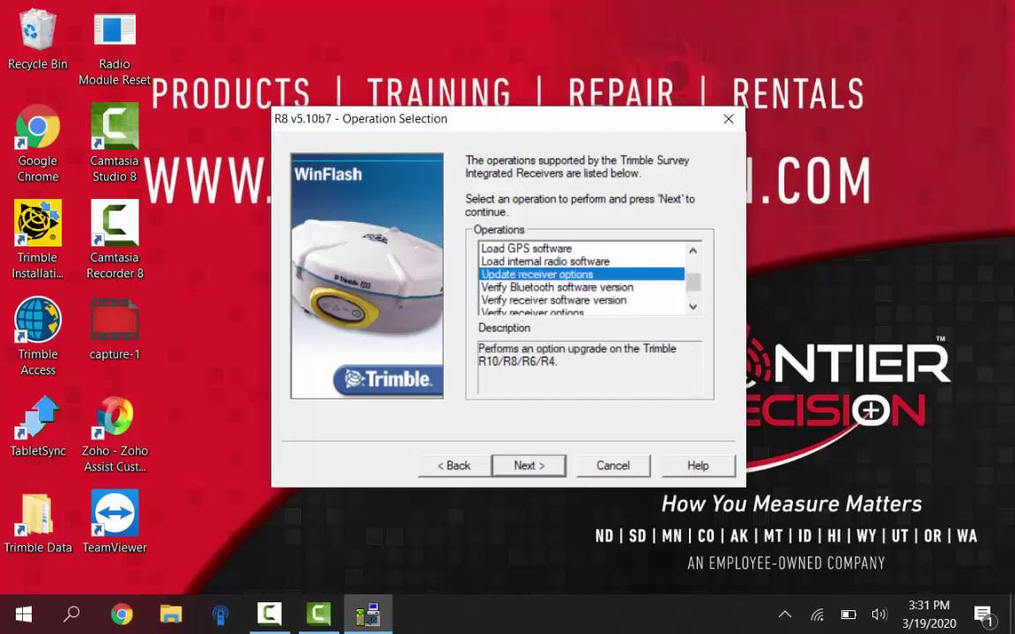
- Switch to the Legacy password format and enter the option password supplied by Trimble
key(Return)
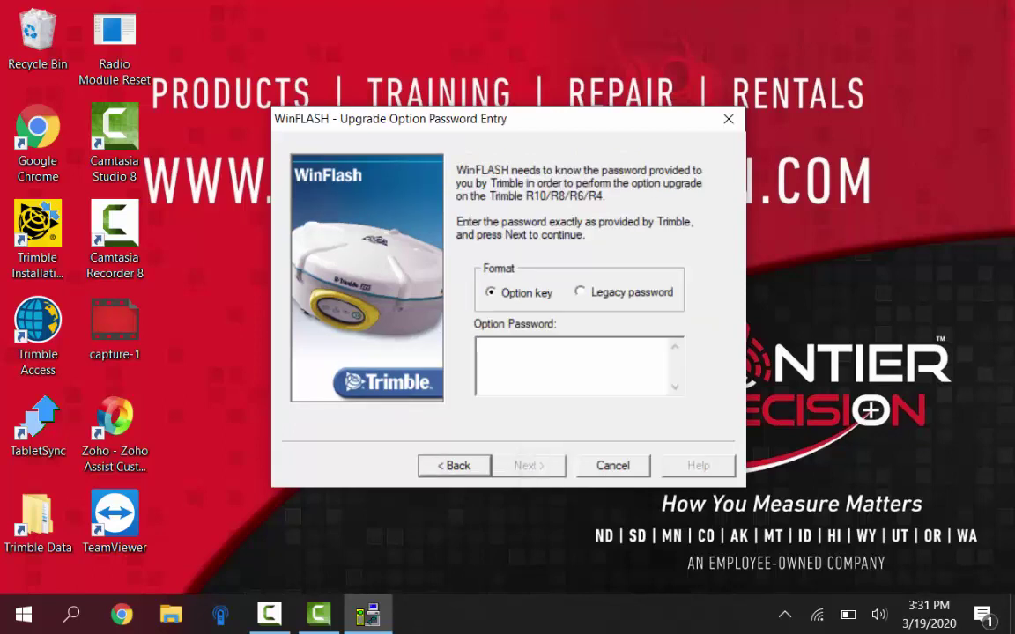
click(579, 292)
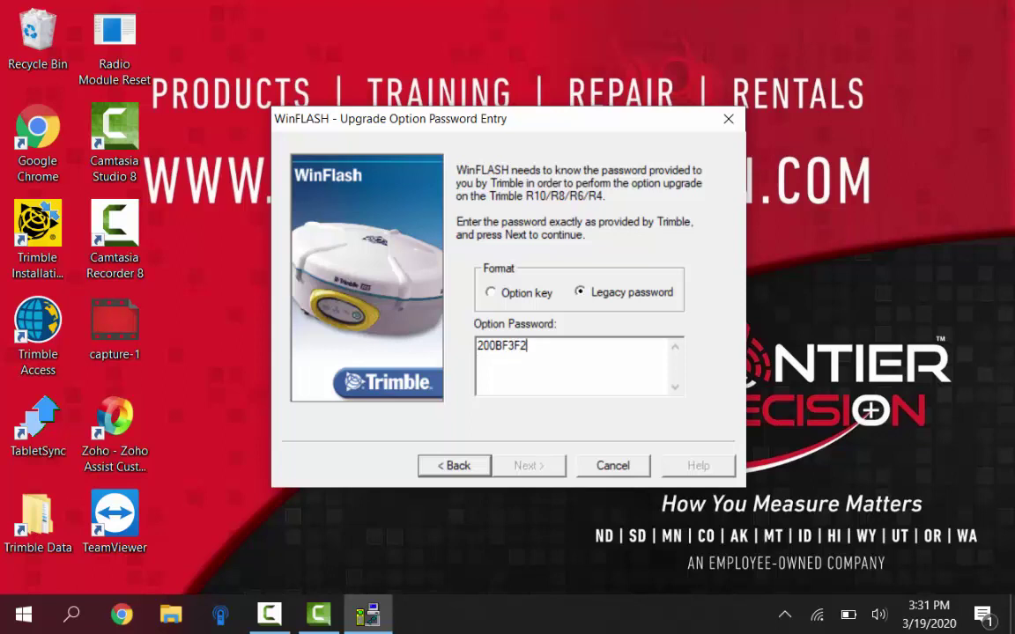
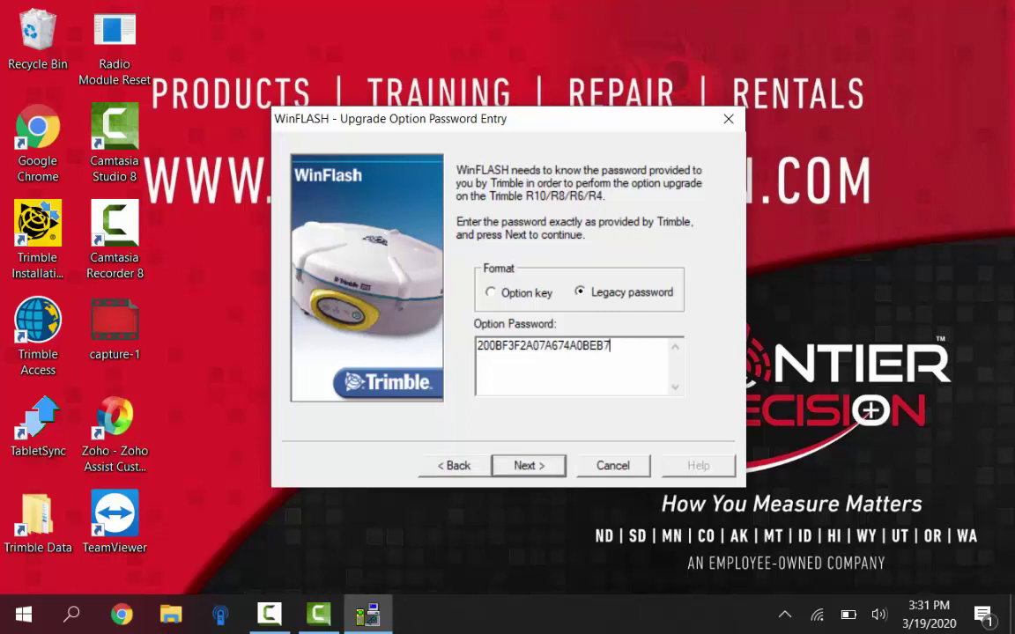
- Review the settings and run the Option Upgrade until the option block is modified at 100%
click(531, 466)
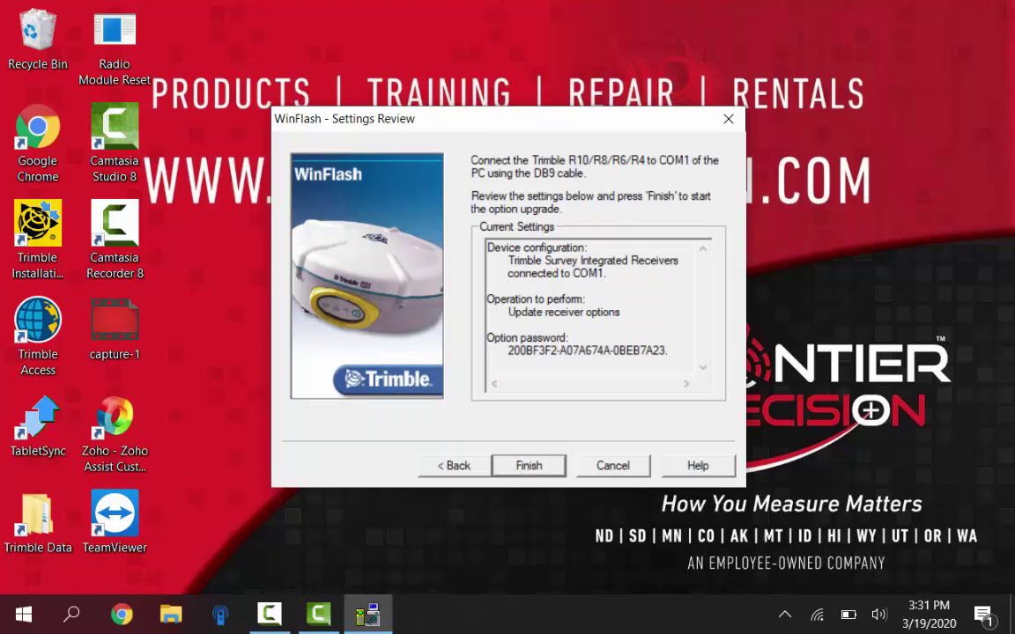
key(Return)
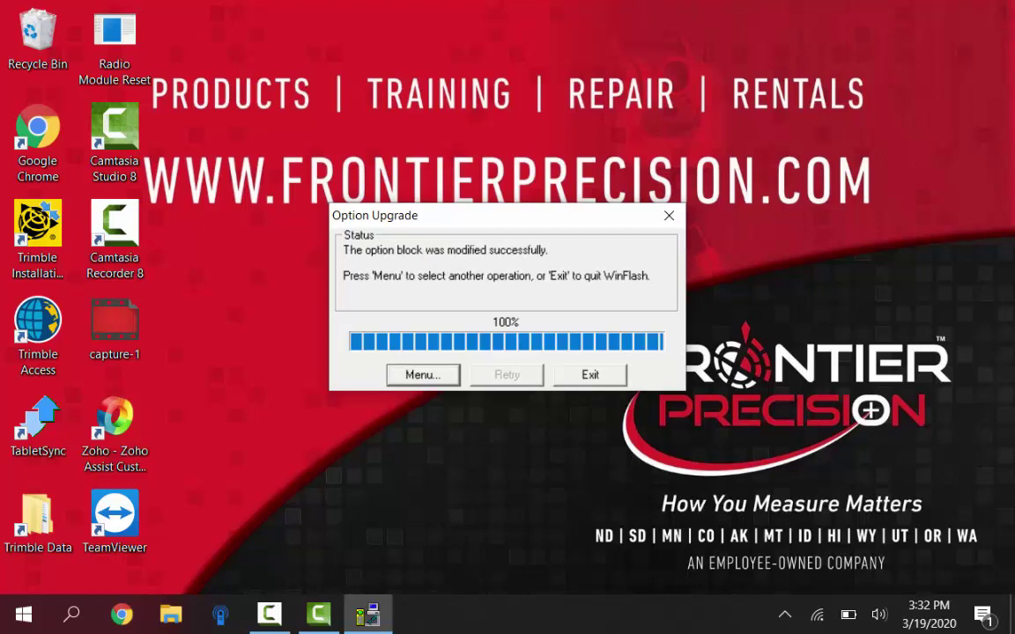
- Choose Load GPS software and select R8 Model3 FW V5.45 Mar 6 2020 firmware
key(Return)
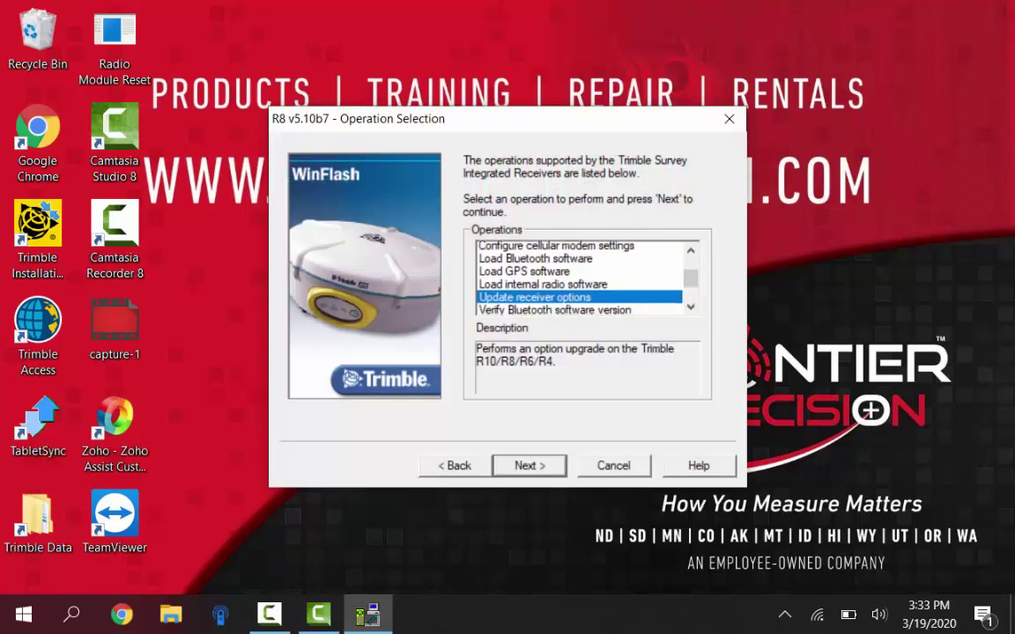
key(Down)
key(Down)
key(Down)
key(Down)
key(Up)
key(Up)
key(Up)
key(Up)
key(Up)
key(Up)
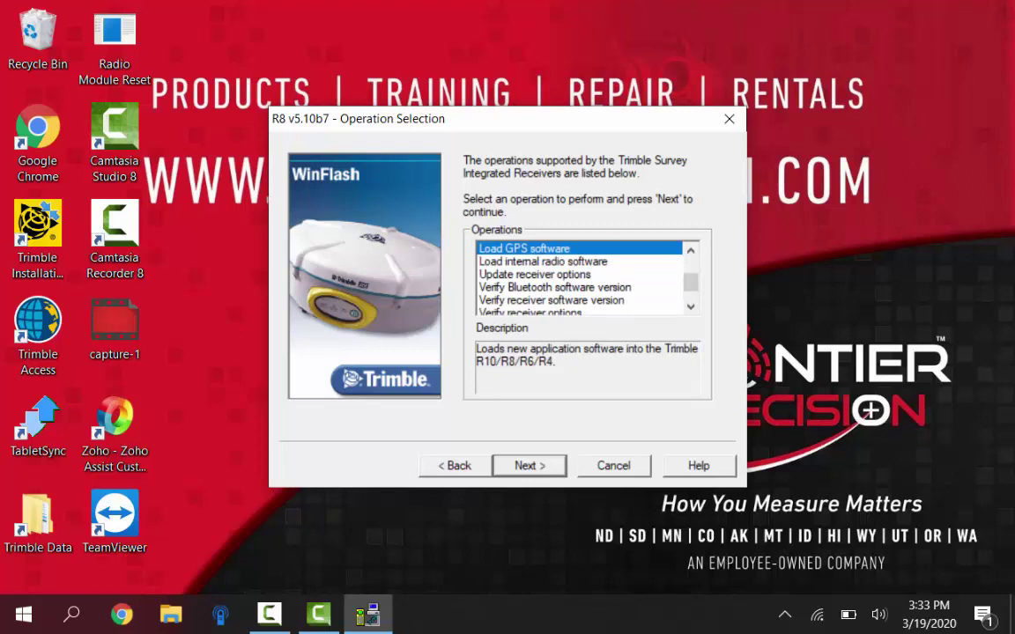
key(Return)
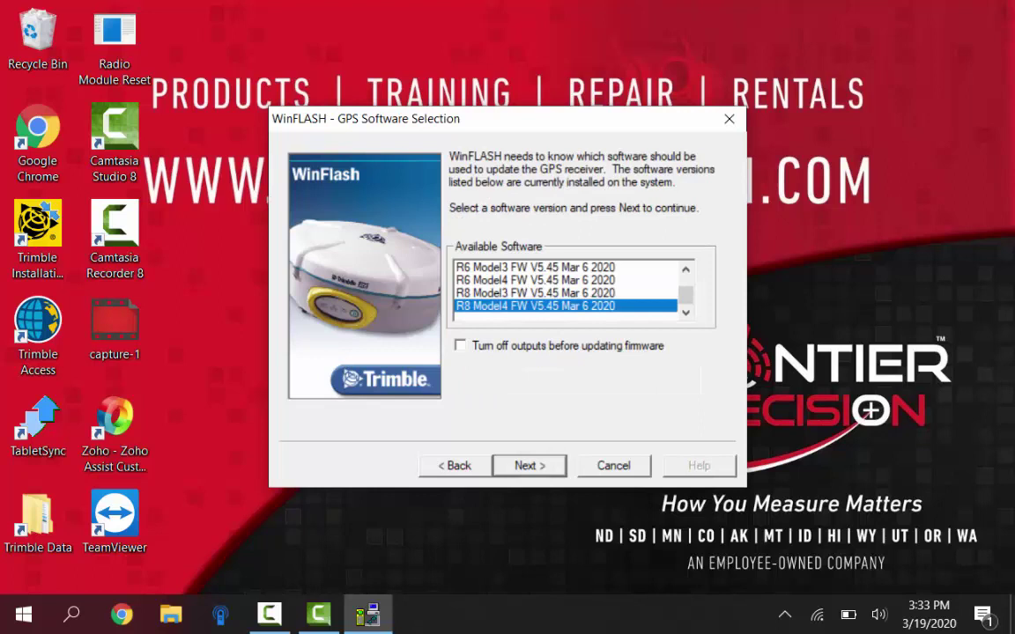
key(Up)
key(Up)
key(Up)
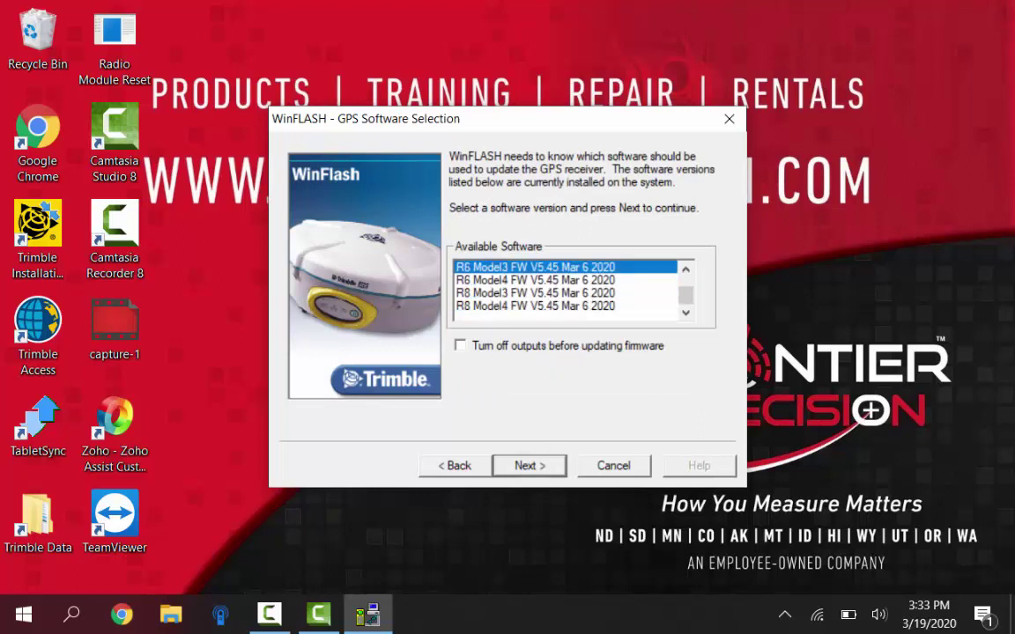
key(Up)
key(Up)
key(Down)
key(Down)
key(Down)
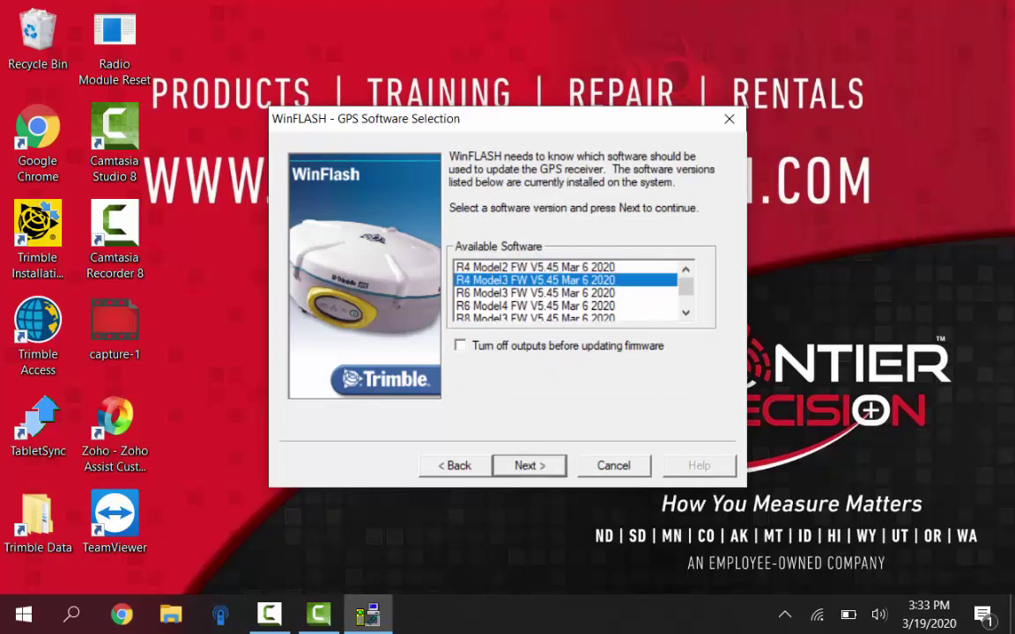
key(Down)
key(Down)
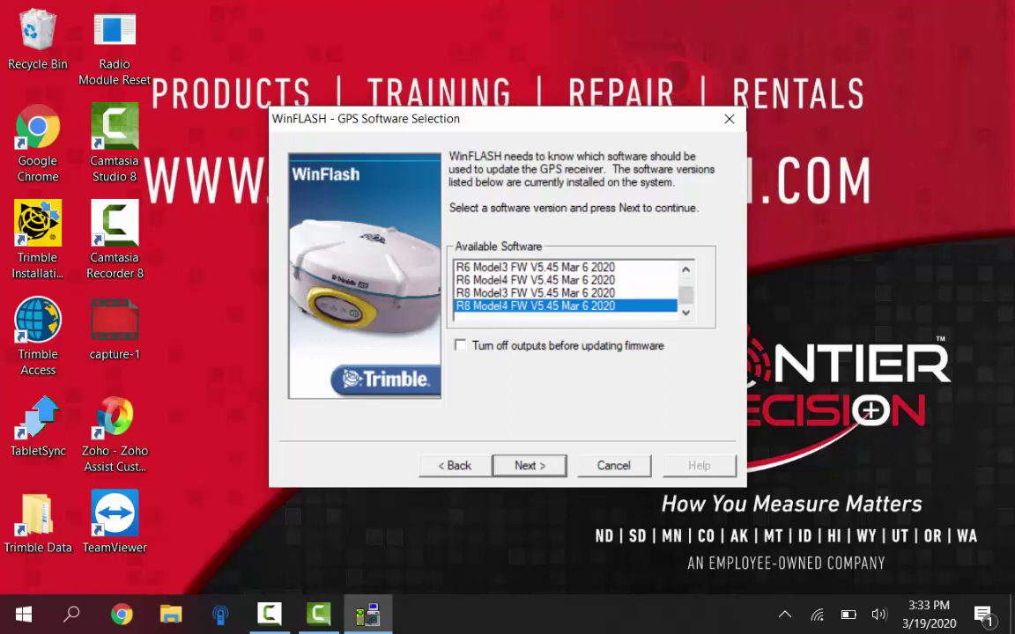
key(Up)
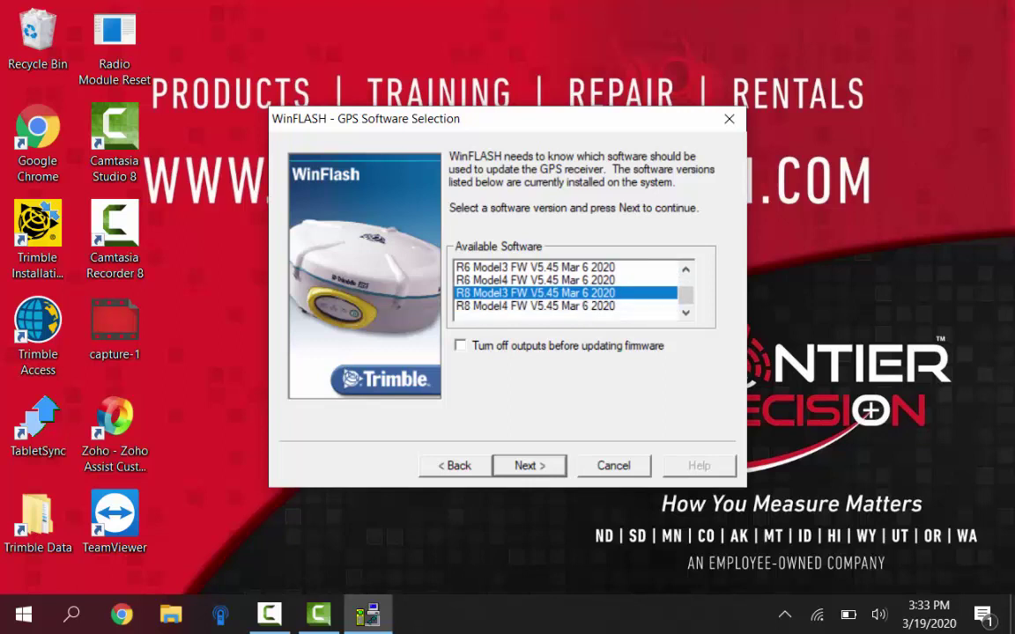
- Load the V5.45 firmware onto the receiver, accepting the file warning and monitor install, then exit WinFlash
key(Return)
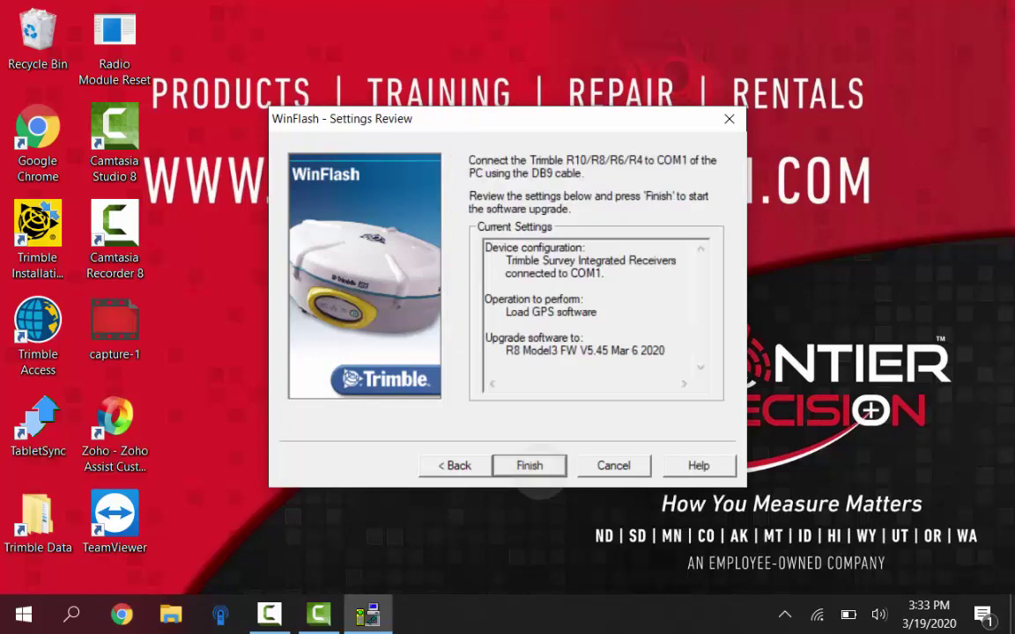
key(Return)
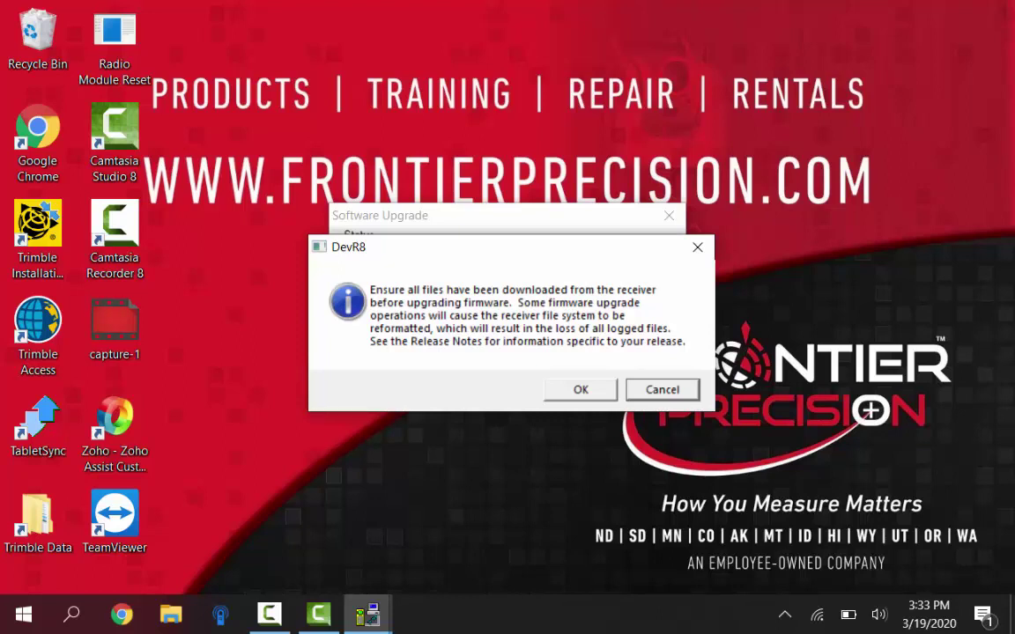
key(Return)
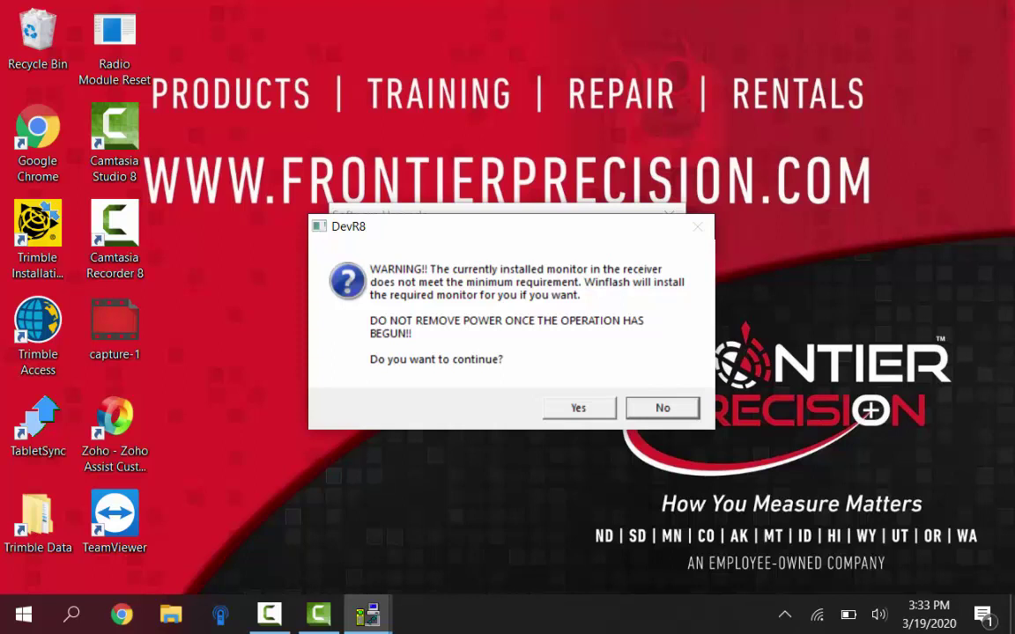
key(Return)
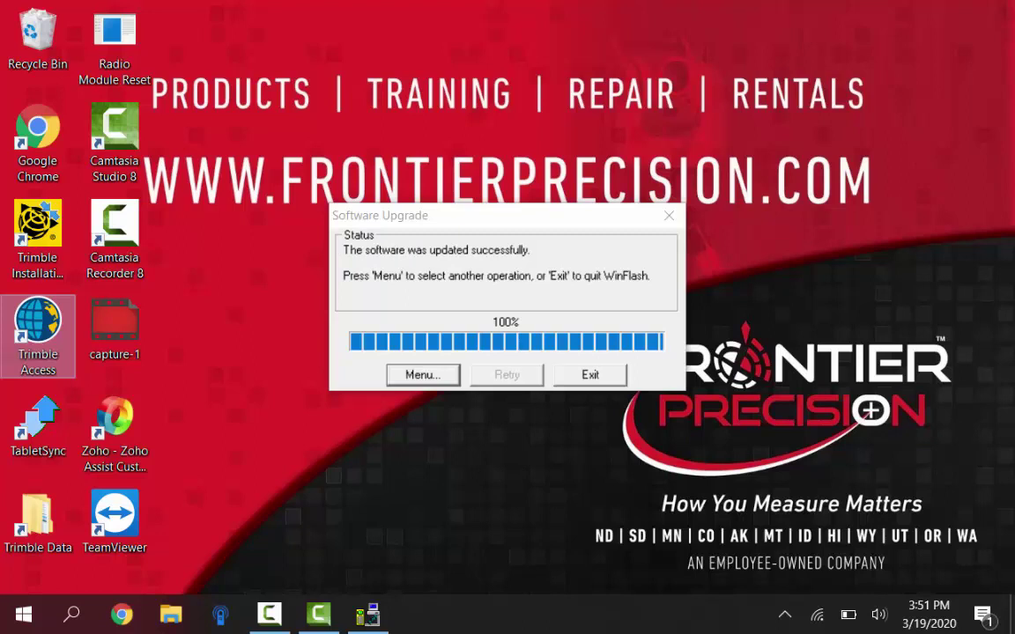
click(590, 375)
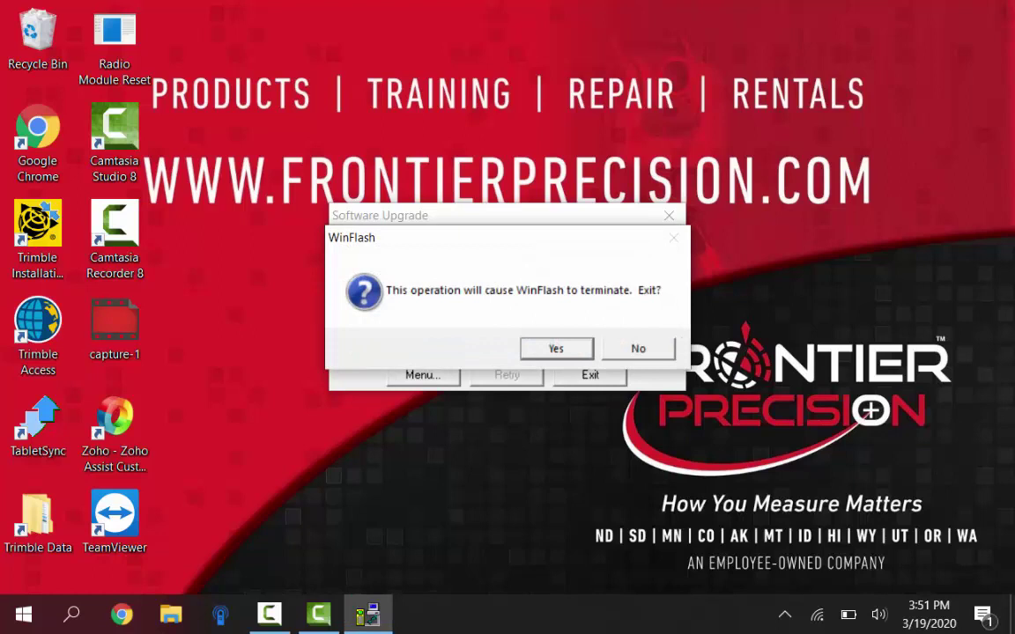
key(Return)
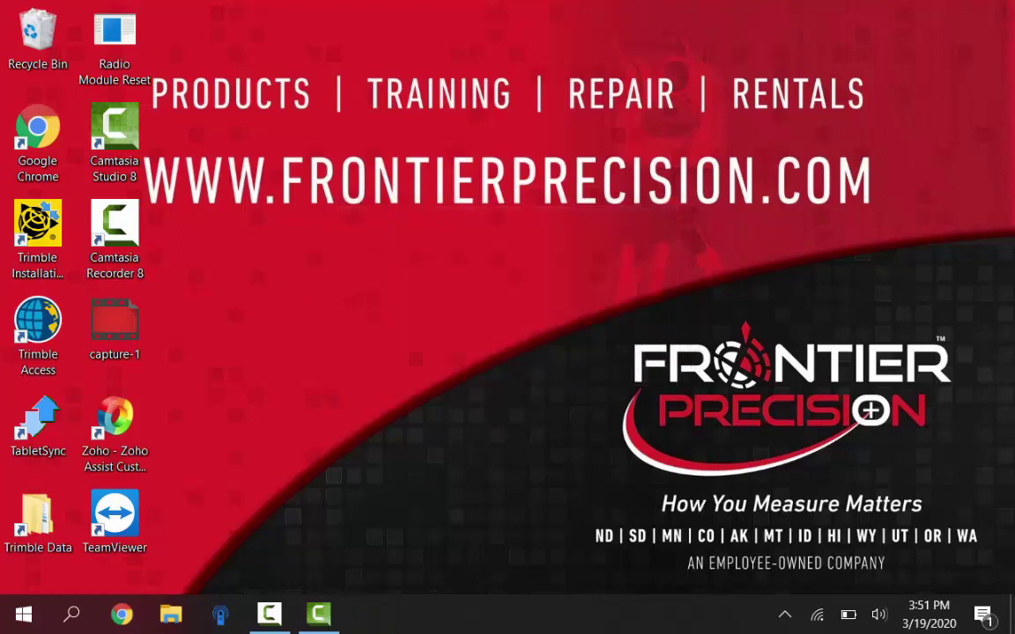
- Relaunch Trimble Access, open the setup test job, and show Receiver settings reporting firmware 5.45
double_click(38, 324)
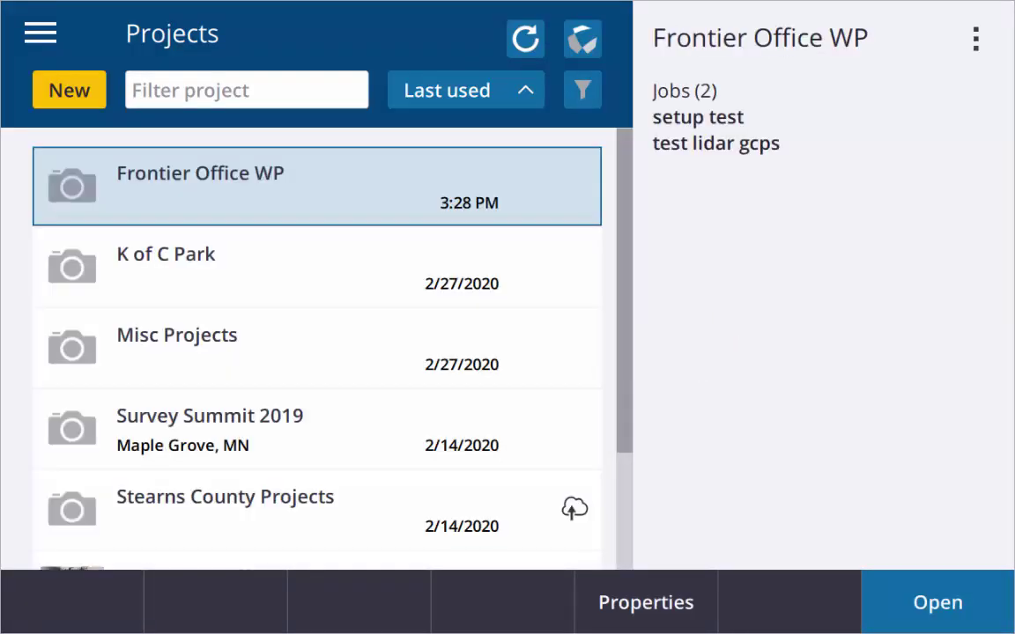
key(Return)
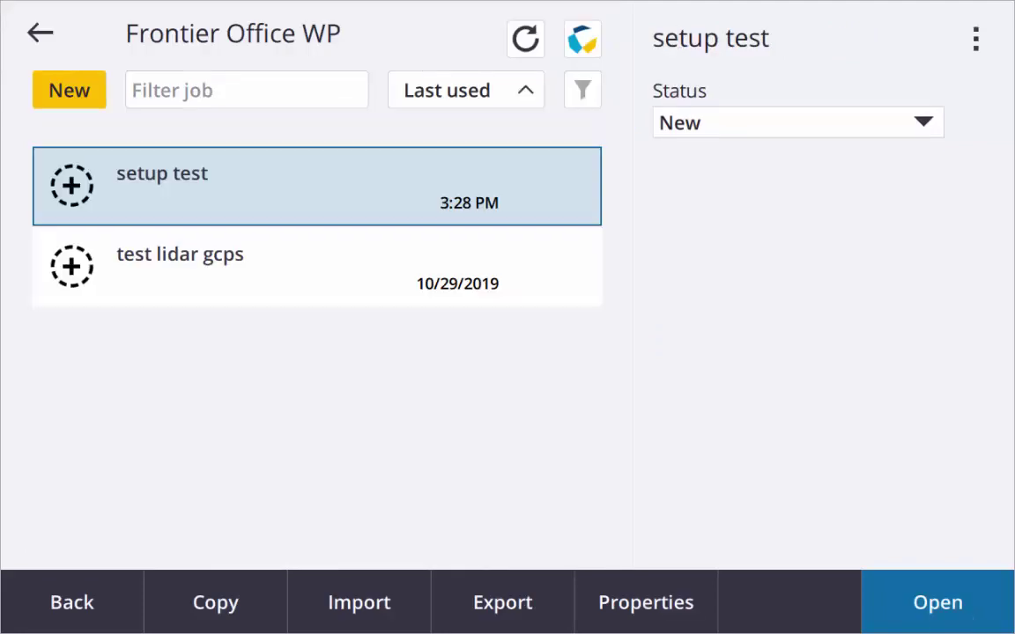
key(Return)
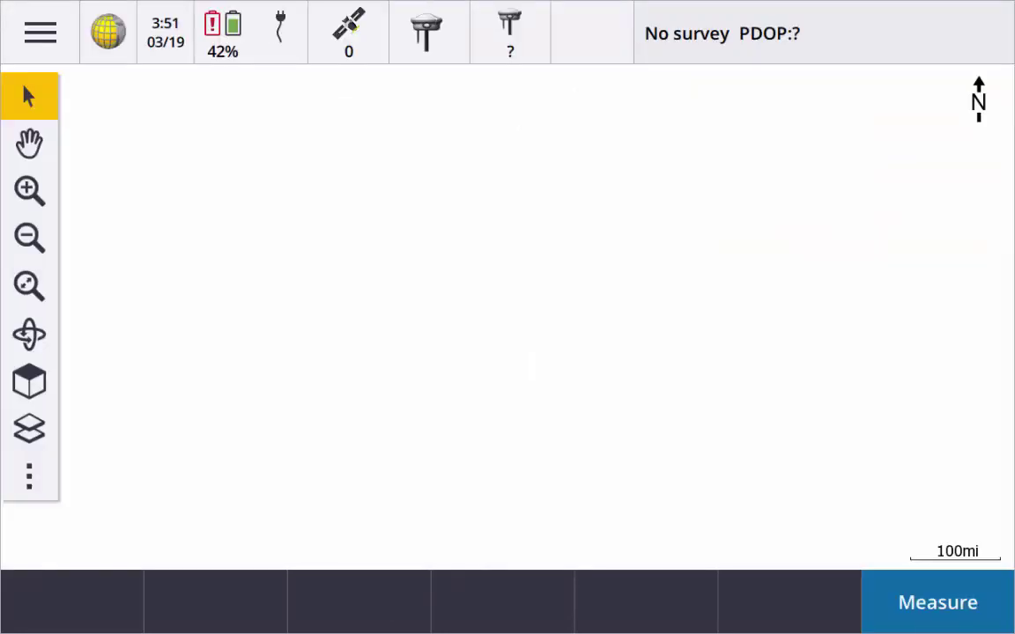
key(super)
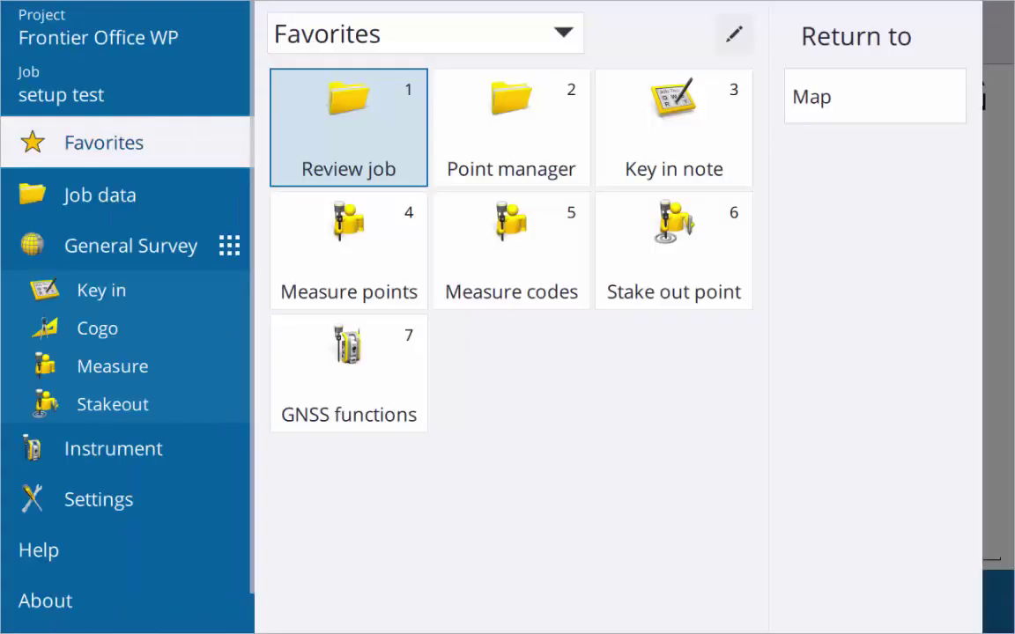
click(114, 449)
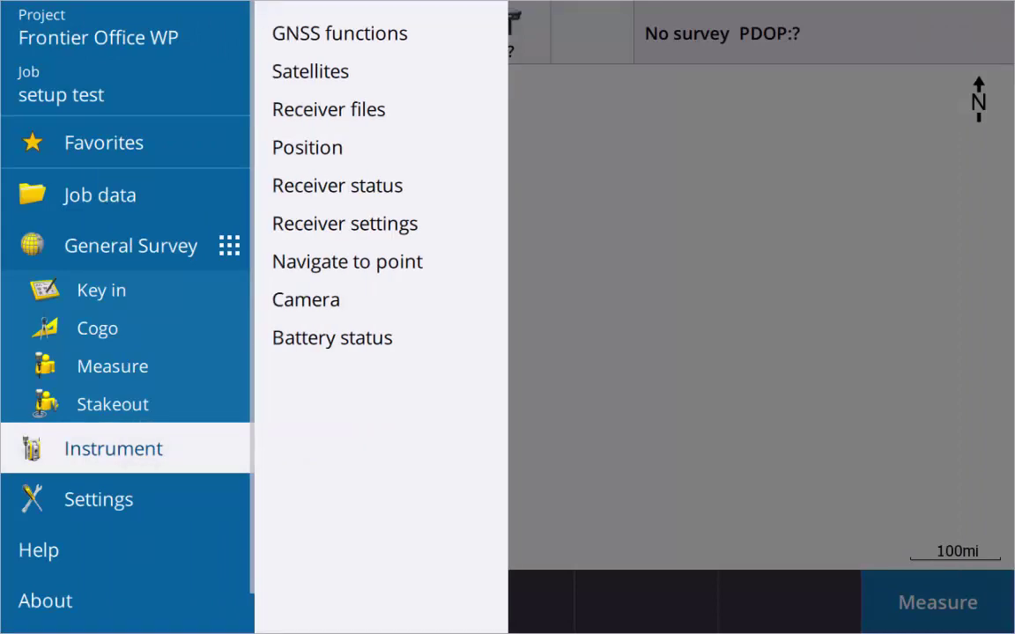
click(345, 223)
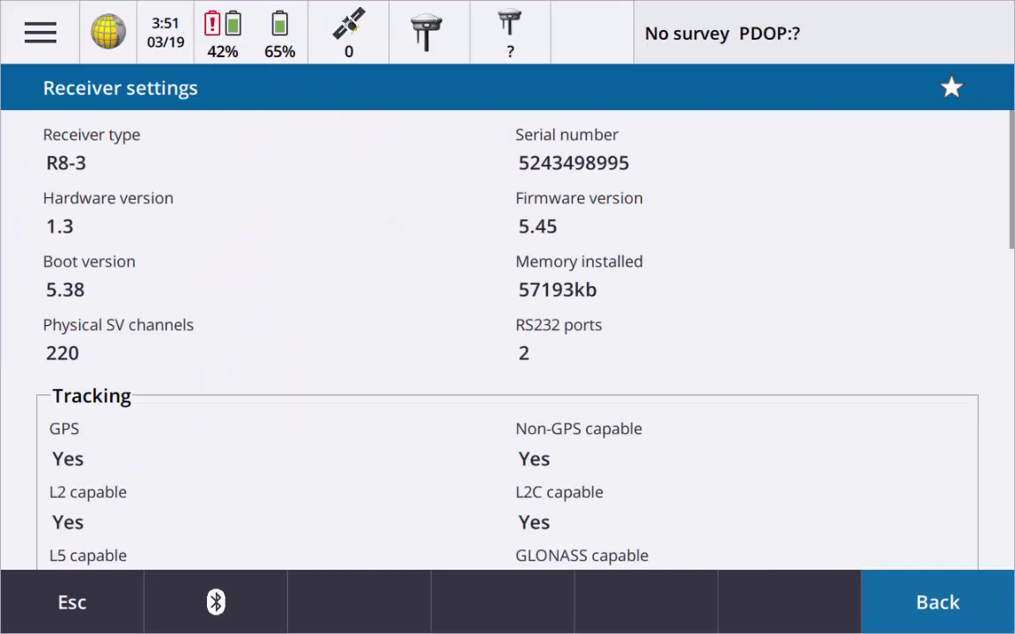